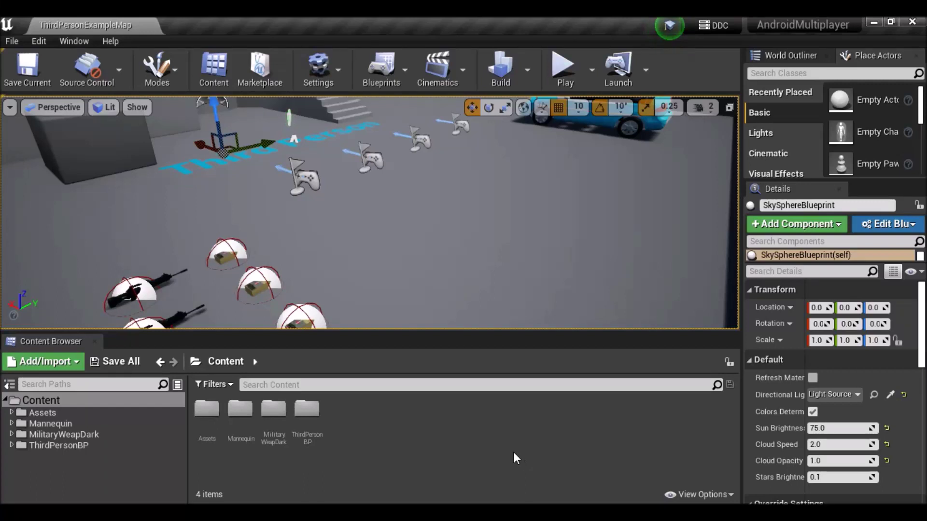
Browse ThirdPersonBP to the Animations folder and open the ThirdPerson_AnimBP animation blueprint
{"action": "left_click", "coordinate": [88, 445]}
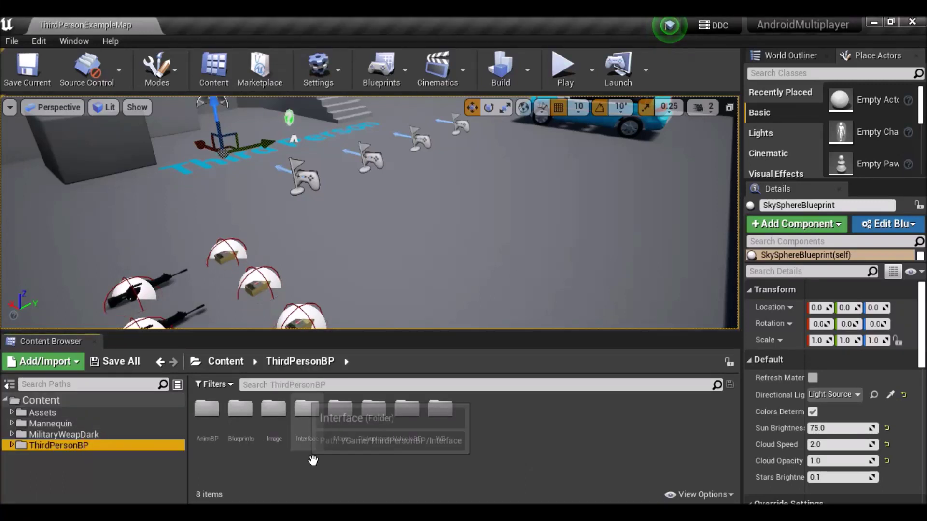
{"action": "double_click", "coordinate": [240, 410]}
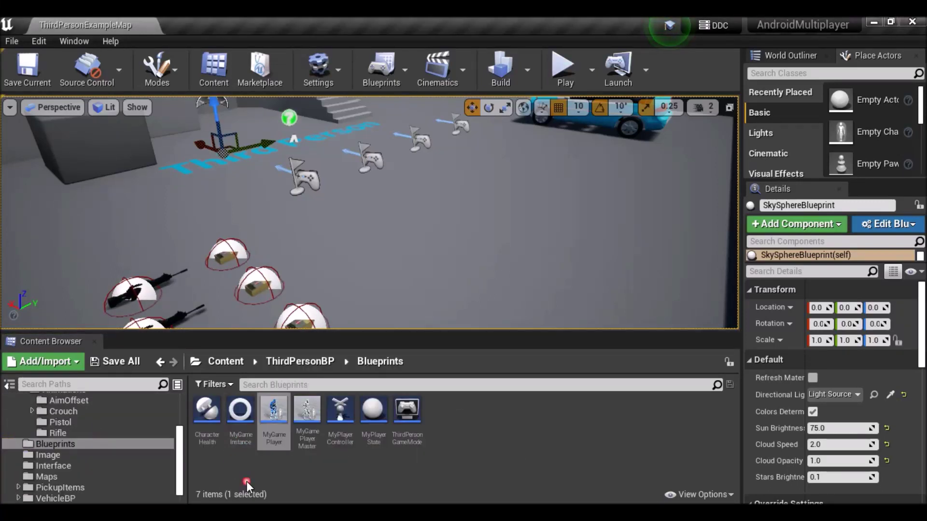
{"action": "scroll", "coordinate": [140, 481], "scroll_direction": "up", "scroll_amount": 2}
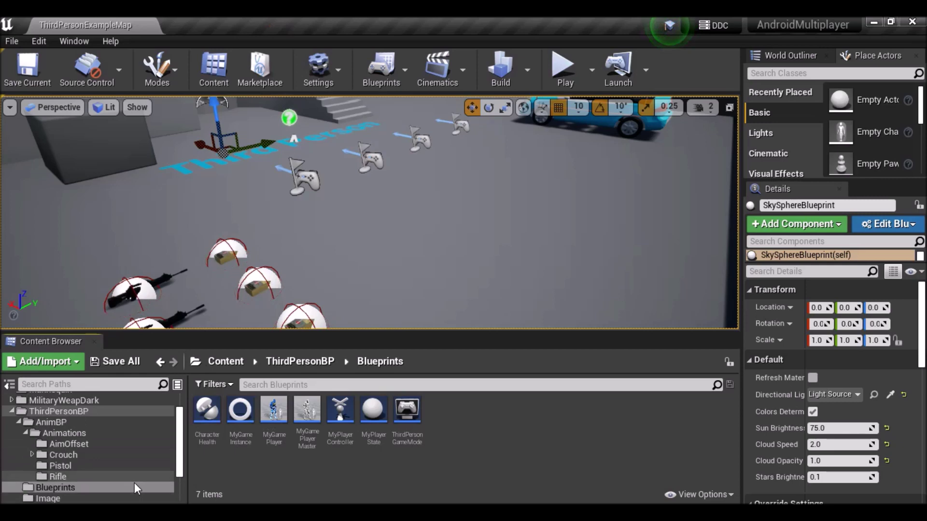
{"action": "left_click", "coordinate": [82, 443]}
{"action": "left_click", "coordinate": [81, 432]}
{"action": "double_click", "coordinate": [502, 434]}
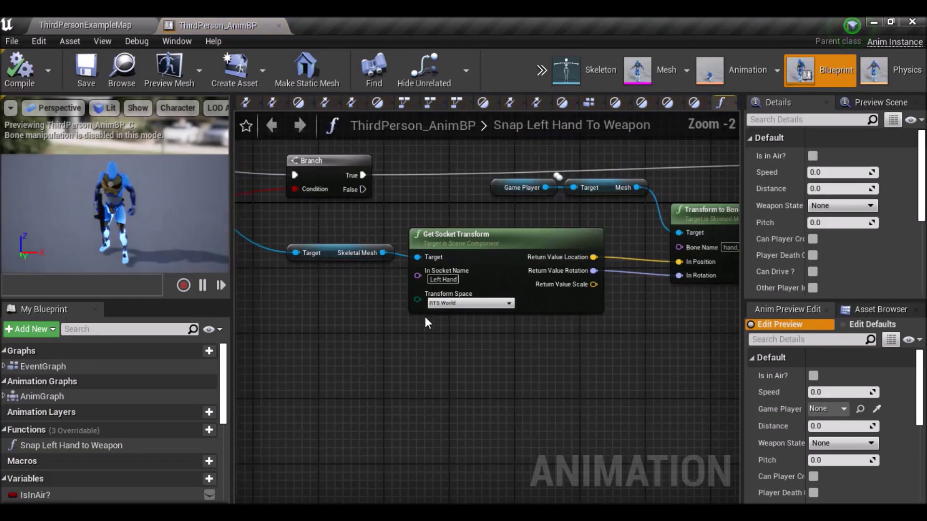
Pan the graph across the left-hand snapping chain, from the GET and Sequence nodes to the SET node
{"action": "scroll", "coordinate": [425, 317], "scroll_direction": "down", "scroll_amount": 6}
{"action": "right_click_drag", "start_coordinate": [450, 344], "coordinate": [377, 266]}
{"action": "scroll", "coordinate": [376, 266], "scroll_direction": "up", "scroll_amount": 3}
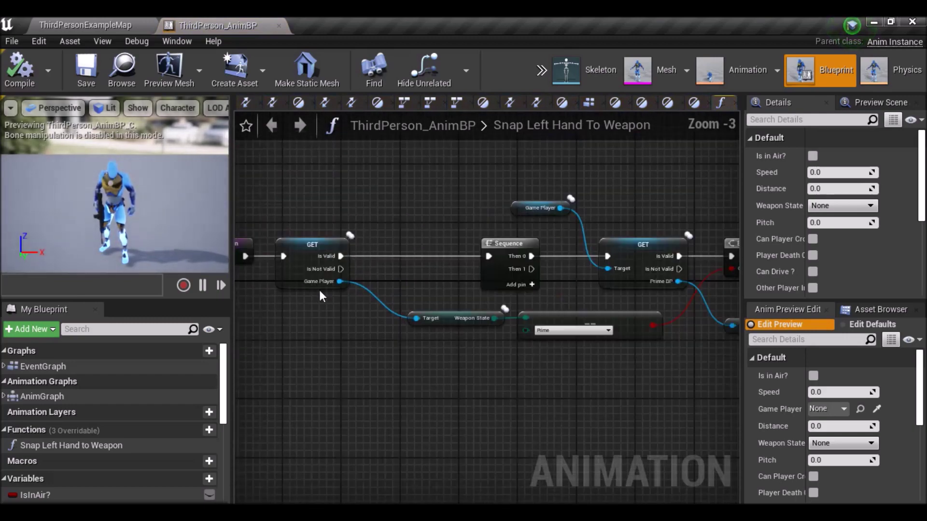
{"action": "right_click_drag", "start_coordinate": [329, 287], "coordinate": [392, 270]}
{"action": "scroll", "coordinate": [479, 309], "scroll_direction": "up", "scroll_amount": 1}
{"action": "right_click_drag", "start_coordinate": [479, 309], "coordinate": [433, 283]}
{"action": "scroll", "coordinate": [563, 339], "scroll_direction": "down", "scroll_amount": 3}
{"action": "right_click_drag", "start_coordinate": [563, 338], "coordinate": [413, 316]}
{"action": "right_click_drag", "start_coordinate": [587, 341], "coordinate": [467, 316]}
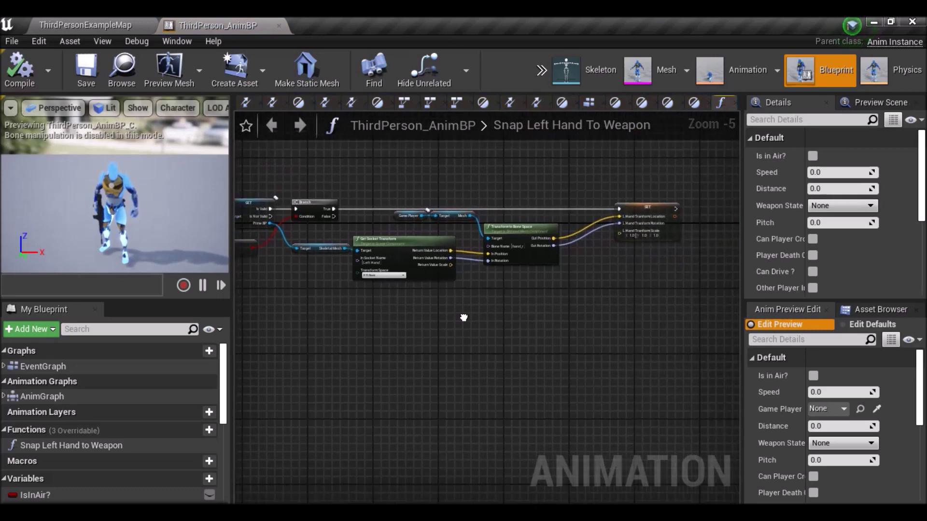
Duplicate the whole left-hand snapping node chain and move the copy below the original
{"action": "left_click_drag", "start_coordinate": [682, 332], "coordinate": [346, 181]}
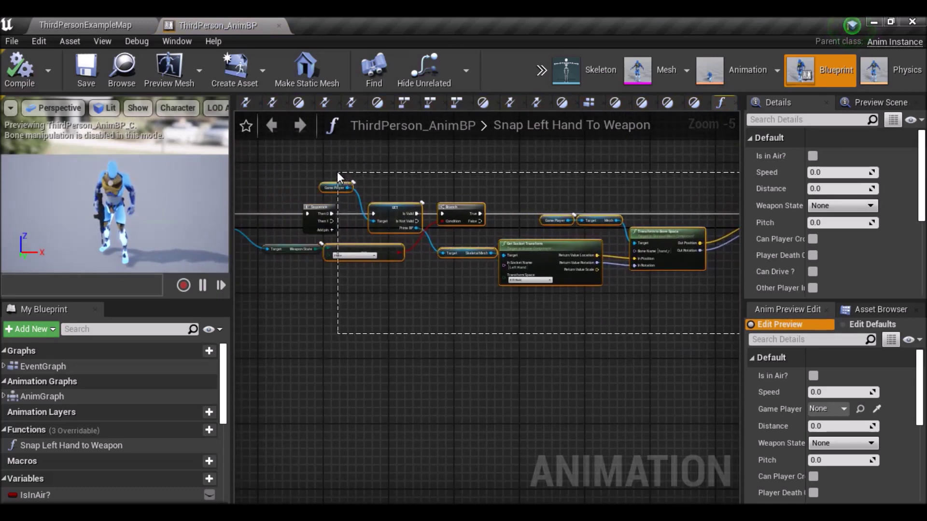
{"action": "right_click", "coordinate": [397, 210]}
{"action": "left_click", "coordinate": [450, 222]}
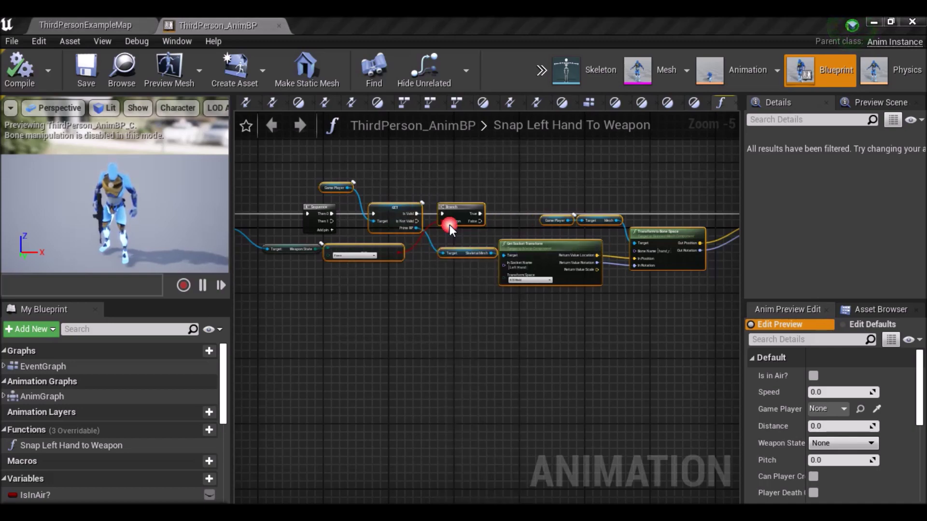
{"action": "mouse_move", "coordinate": [445, 274]}
{"action": "left_mouse_down"}
{"action": "mouse_move", "coordinate": [505, 357]}
{"action": "mouse_move", "coordinate": [532, 341]}
{"action": "left_mouse_up"}
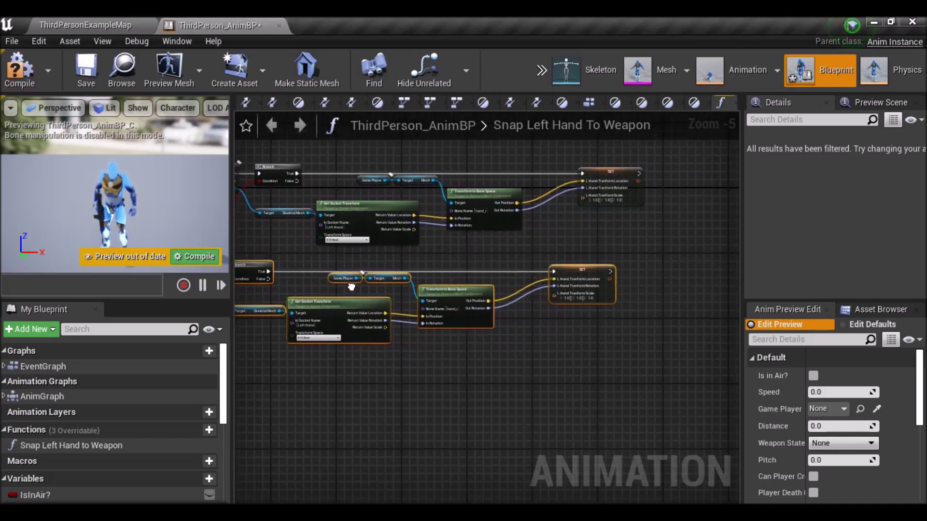
Wire Weapon State into the copied equality node and set it to compare against Second
{"action": "right_click_drag", "start_coordinate": [609, 346], "coordinate": [518, 307]}
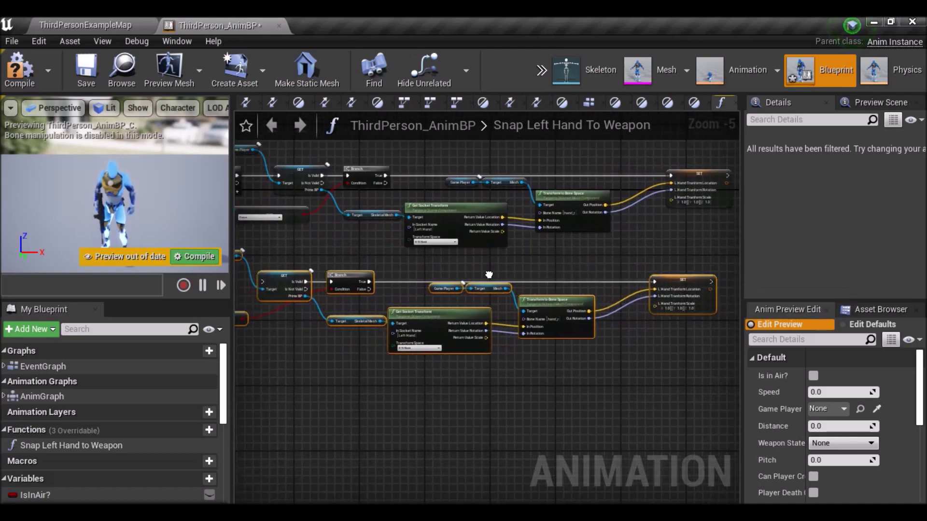
{"action": "scroll", "coordinate": [369, 267], "scroll_direction": "up", "scroll_amount": 3}
{"action": "right_click_drag", "start_coordinate": [275, 236], "coordinate": [323, 273]}
{"action": "scroll", "coordinate": [323, 267], "scroll_direction": "up", "scroll_amount": 3}
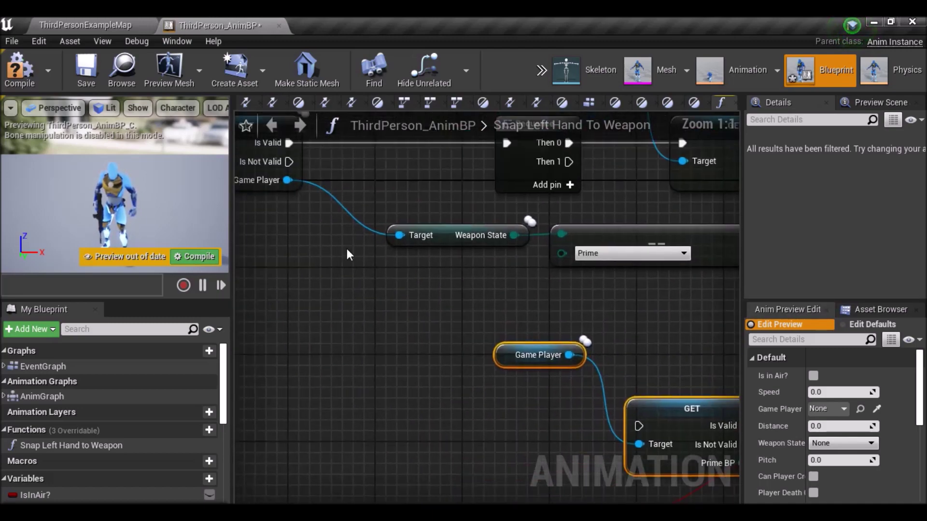
{"action": "mouse_move", "coordinate": [299, 195]}
{"action": "right_mouse_down"}
{"action": "mouse_move", "coordinate": [350, 218]}
{"action": "mouse_move", "coordinate": [375, 181]}
{"action": "right_mouse_up"}
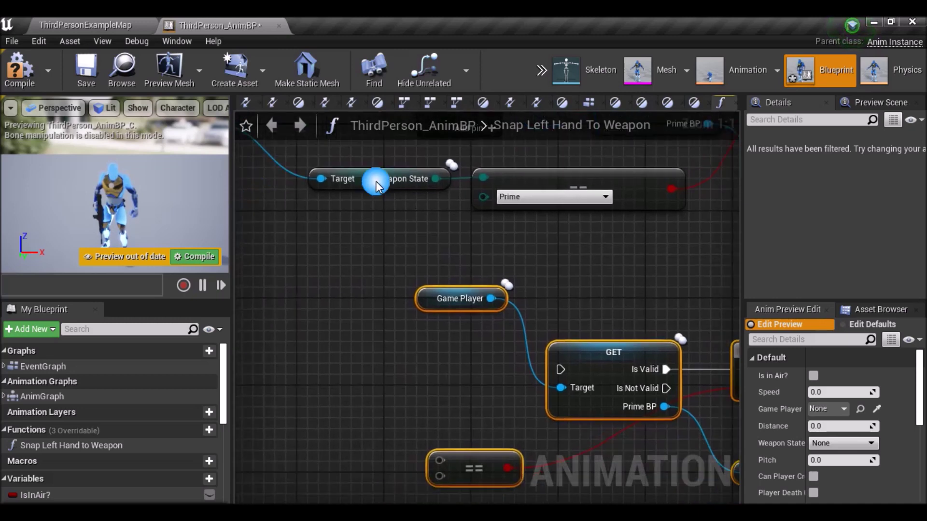
{"action": "left_click_drag", "start_coordinate": [376, 181], "coordinate": [279, 297]}
{"action": "right_click_drag", "start_coordinate": [280, 297], "coordinate": [283, 234]}
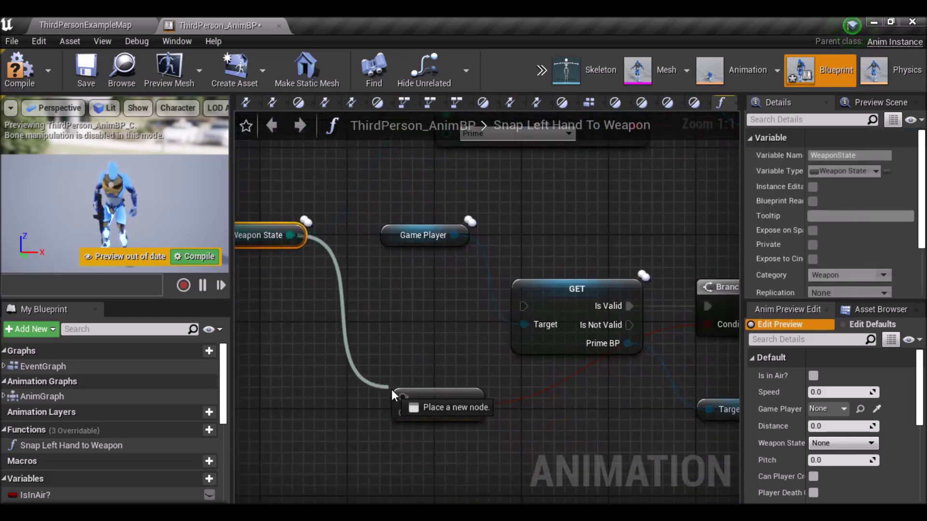
{"action": "left_click_drag", "start_coordinate": [283, 234], "coordinate": [421, 399]}
{"action": "left_click", "coordinate": [453, 401]}
{"action": "right_click_drag", "start_coordinate": [452, 402], "coordinate": [437, 367]}
{"action": "left_click", "coordinate": [425, 383]}
{"action": "left_click", "coordinate": [404, 409]}
Add a Second BP getter from Game Player and convert it to a validated get
{"action": "mouse_move", "coordinate": [508, 376]}
{"action": "right_mouse_down"}
{"action": "mouse_move", "coordinate": [357, 369]}
{"action": "mouse_move", "coordinate": [389, 279]}
{"action": "right_mouse_up"}
{"action": "scroll", "coordinate": [353, 340], "scroll_direction": "down", "scroll_amount": 2}
{"action": "scroll", "coordinate": [405, 316], "scroll_direction": "up", "scroll_amount": 2}
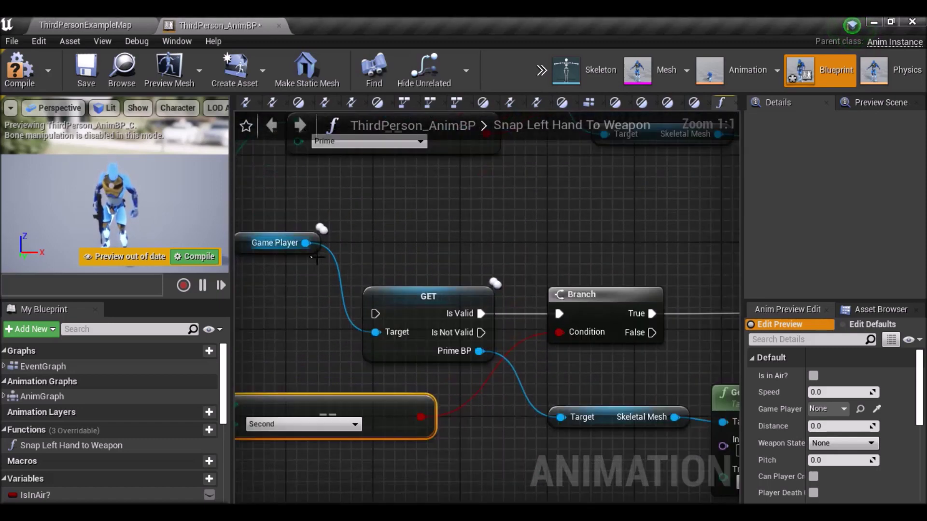
{"action": "left_click_drag", "start_coordinate": [306, 242], "coordinate": [385, 218]}
{"action": "type", "text": "sec"}
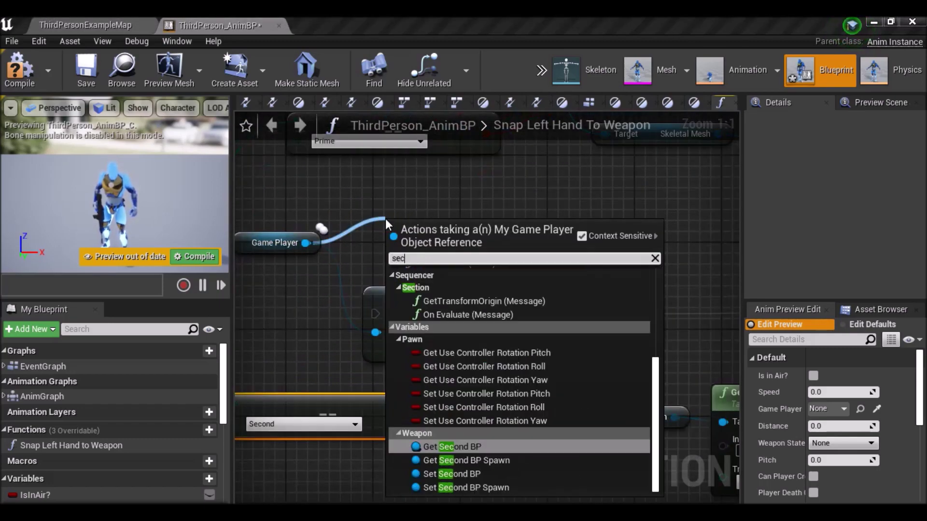
{"action": "left_click", "coordinate": [478, 421]}
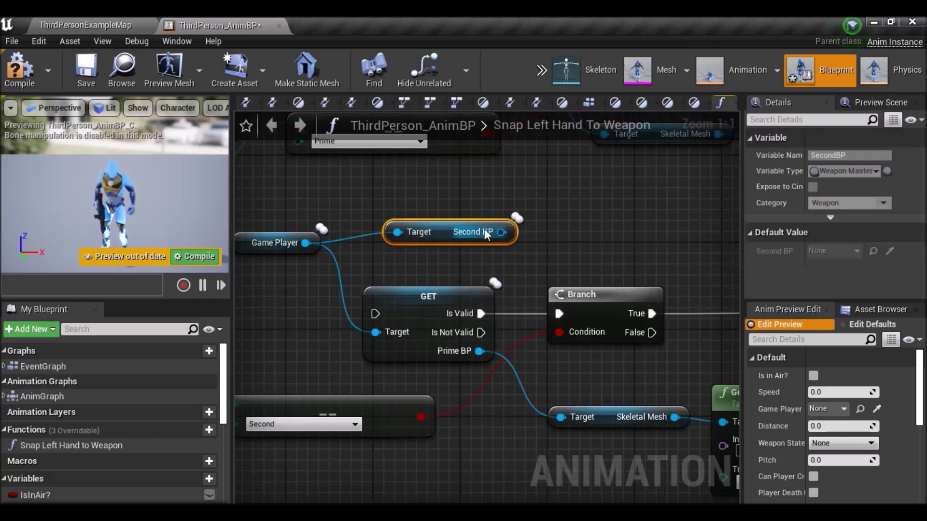
{"action": "right_click", "coordinate": [500, 232]}
{"action": "left_click", "coordinate": [526, 359]}
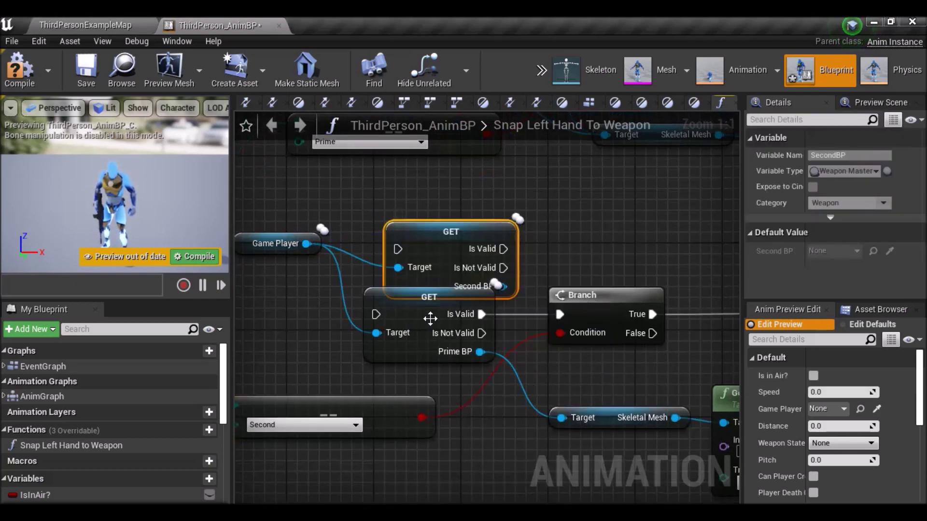
Replace the copied Prime BP GET with Second BP, wiring Is Valid, mesh Target and Then 1
{"action": "right_click", "coordinate": [427, 316]}
{"action": "left_click", "coordinate": [433, 256]}
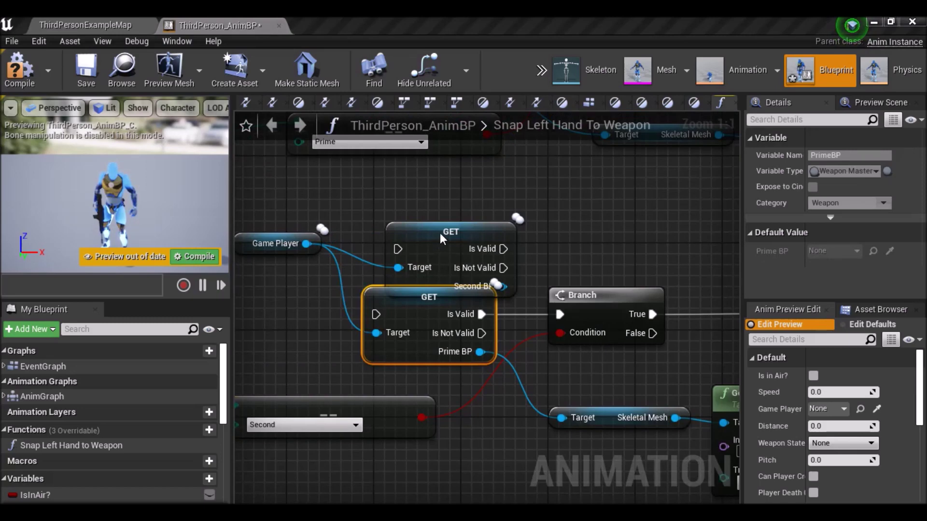
{"action": "key", "text": "Delete"}
{"action": "left_click_drag", "start_coordinate": [426, 253], "coordinate": [382, 317]}
{"action": "left_click_drag", "start_coordinate": [475, 314], "coordinate": [559, 314]}
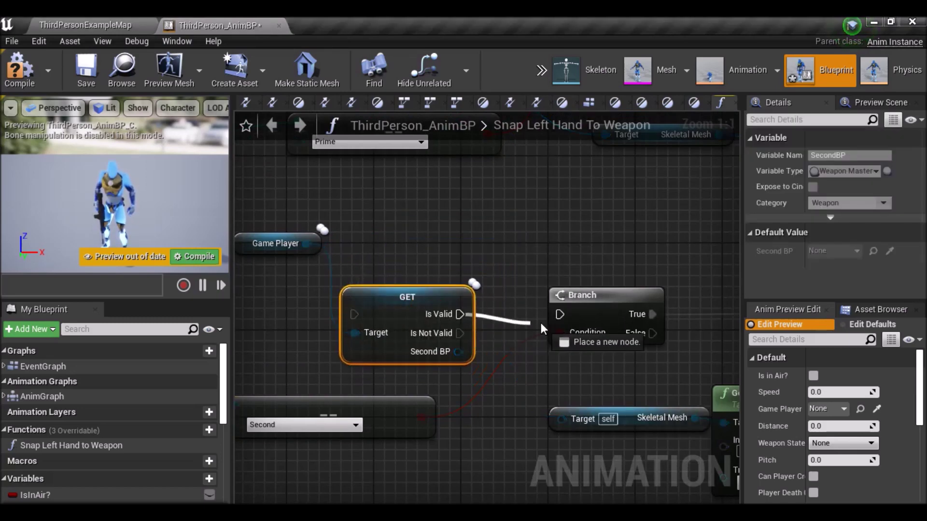
{"action": "mouse_move", "coordinate": [459, 352]}
{"action": "left_mouse_down"}
{"action": "mouse_move", "coordinate": [566, 434]}
{"action": "mouse_move", "coordinate": [562, 419]}
{"action": "left_mouse_up"}
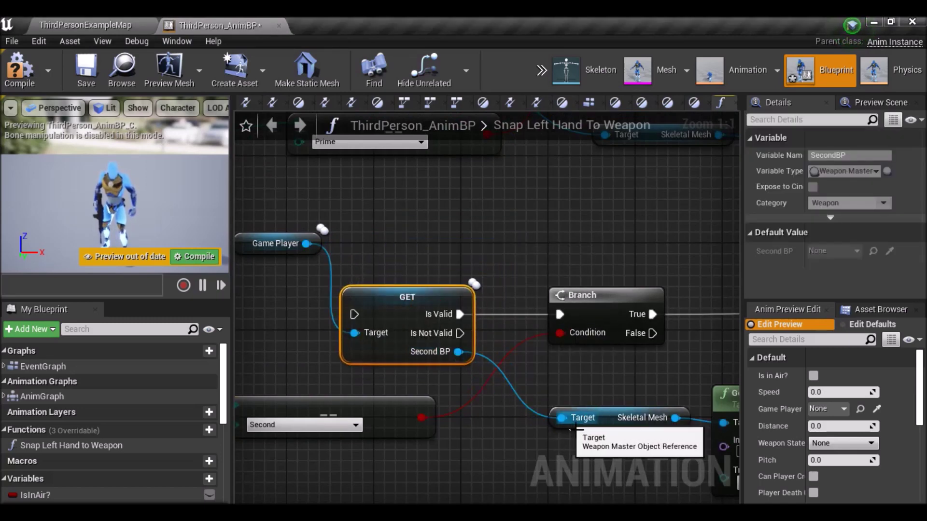
{"action": "right_click_drag", "start_coordinate": [337, 142], "coordinate": [375, 248]}
{"action": "left_click_drag", "start_coordinate": [340, 157], "coordinate": [391, 420]}
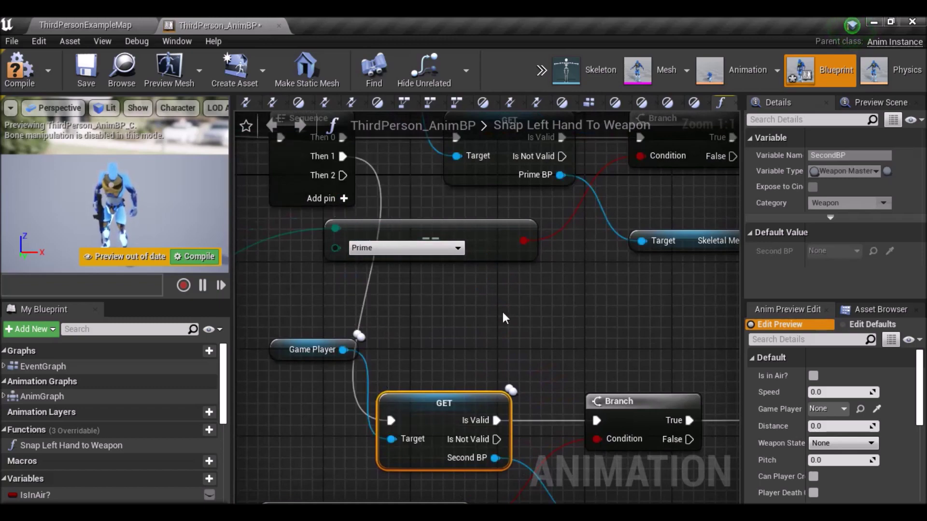
Marquee-select the finished Second BP node chain
{"action": "right_click_drag", "start_coordinate": [503, 312], "coordinate": [458, 265]}
{"action": "scroll", "coordinate": [458, 265], "scroll_direction": "down", "scroll_amount": 3}
{"action": "right_click_drag", "start_coordinate": [409, 404], "coordinate": [365, 332]}
{"action": "left_click", "coordinate": [365, 331]}
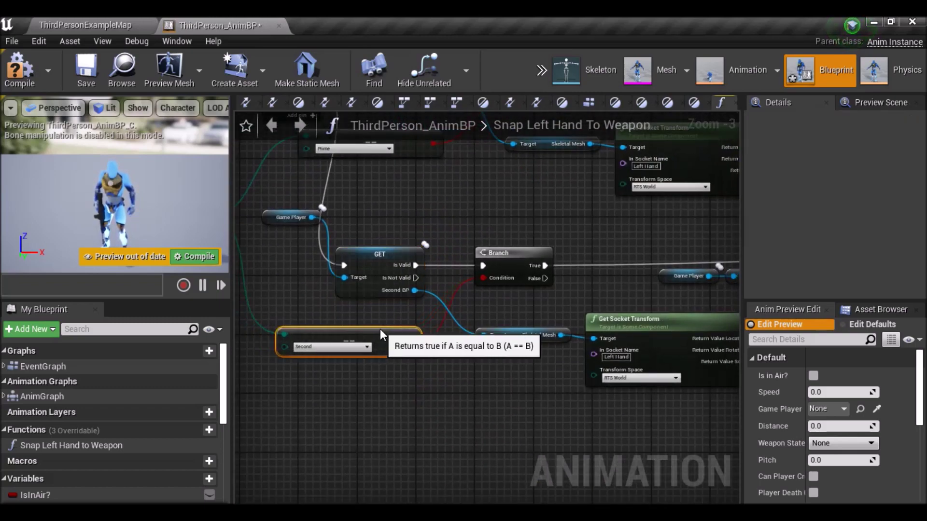
{"action": "scroll", "coordinate": [377, 269], "scroll_direction": "down", "scroll_amount": 3}
{"action": "left_click_drag", "start_coordinate": [649, 326], "coordinate": [301, 230]}
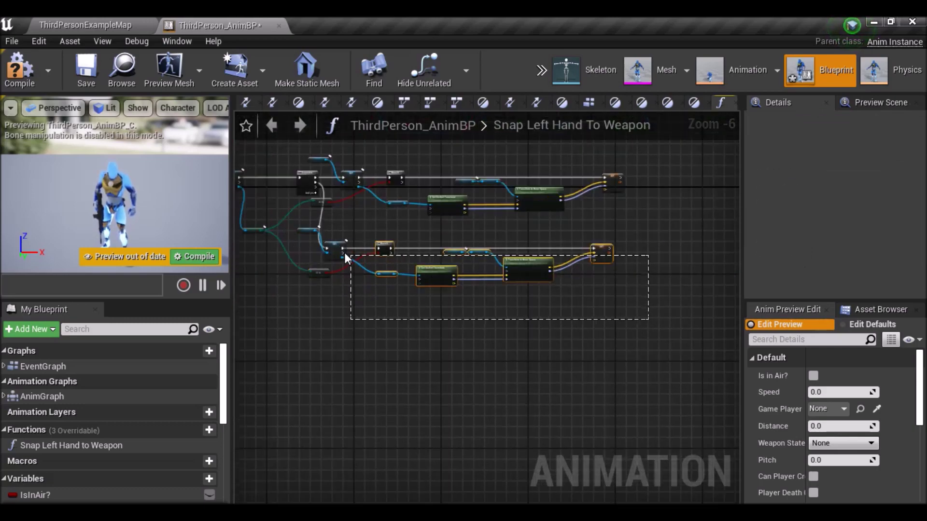
Duplicate the Second BP chain and place the third copy further down
{"action": "right_click", "coordinate": [524, 271]}
{"action": "left_click", "coordinate": [578, 283]}
{"action": "left_click_drag", "start_coordinate": [577, 343], "coordinate": [542, 343]}
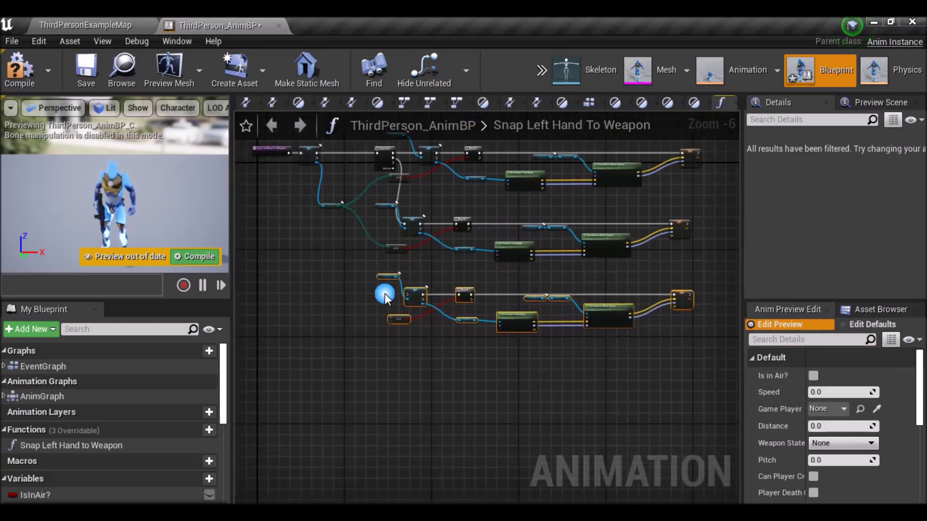
{"action": "scroll", "coordinate": [416, 259], "scroll_direction": "up", "scroll_amount": 3}
{"action": "mouse_move", "coordinate": [416, 258]}
{"action": "right_mouse_down"}
{"action": "mouse_move", "coordinate": [441, 315]}
{"action": "mouse_move", "coordinate": [325, 252]}
{"action": "right_mouse_up"}
{"action": "left_click", "coordinate": [441, 315]}
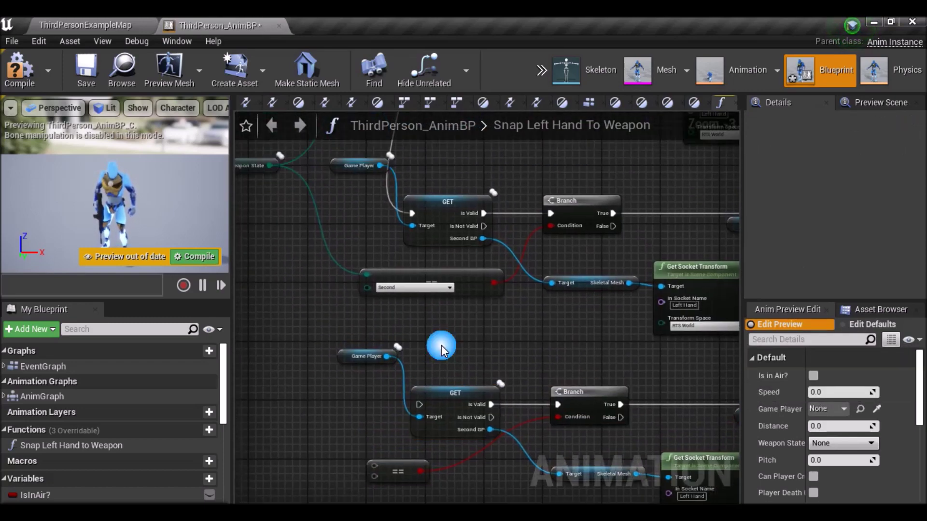
Wire Weapon State into the third chain's equality check and run that chain from Then 2
{"action": "left_click_drag", "start_coordinate": [307, 212], "coordinate": [382, 374]}
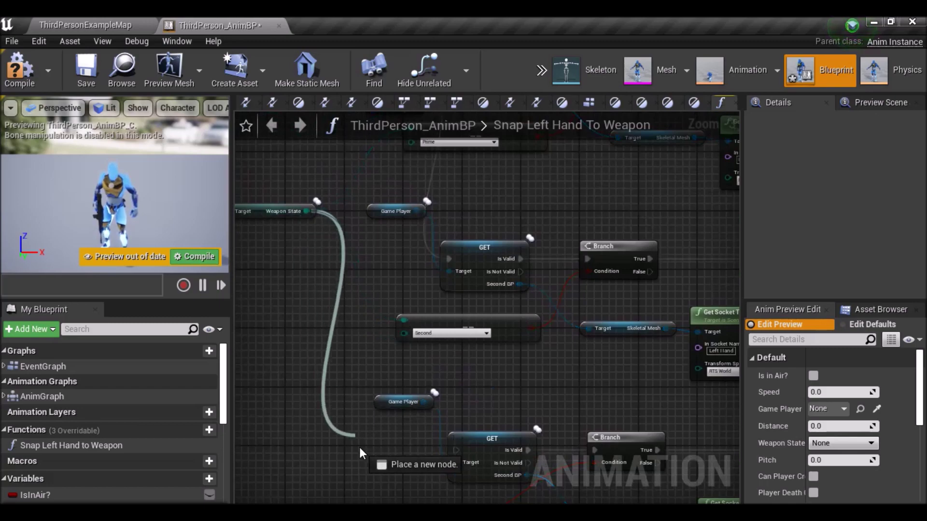
{"action": "left_click_drag", "start_coordinate": [381, 380], "coordinate": [411, 339]}
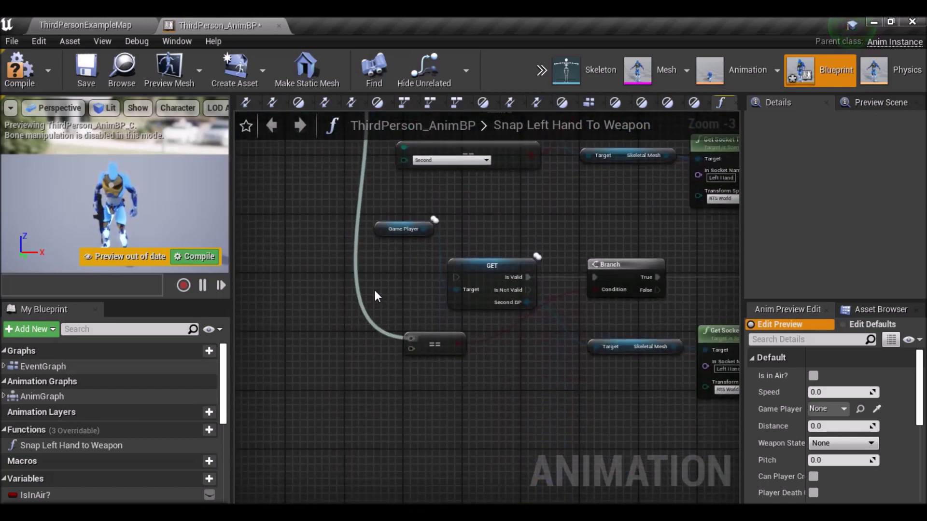
{"action": "right_click_drag", "start_coordinate": [343, 243], "coordinate": [378, 379]}
{"action": "left_click_drag", "start_coordinate": [302, 175], "coordinate": [293, 288]}
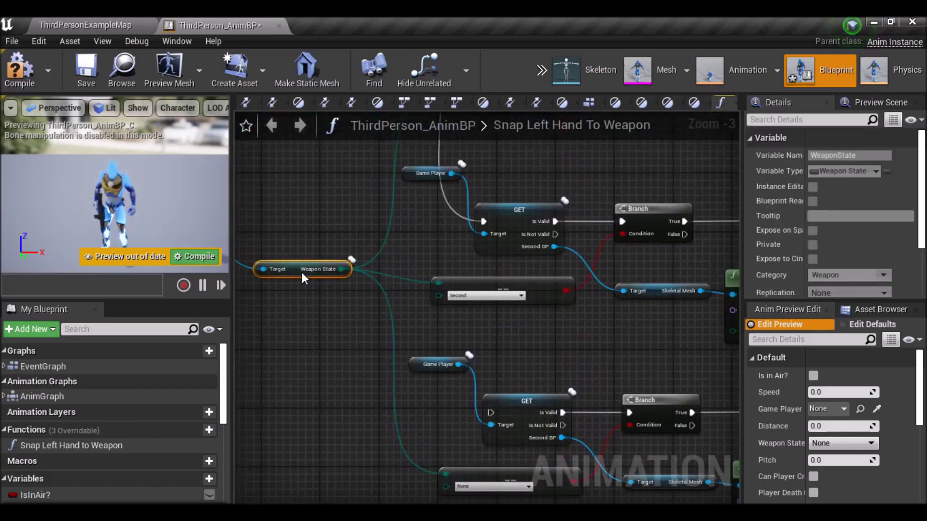
{"action": "scroll", "coordinate": [430, 367], "scroll_direction": "up", "scroll_amount": 3}
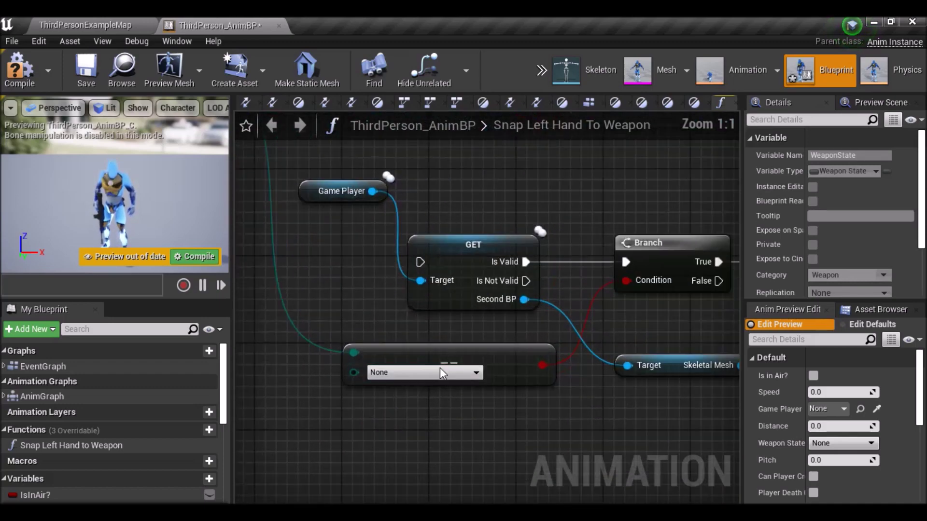
{"action": "scroll", "coordinate": [420, 352], "scroll_direction": "down", "scroll_amount": 3}
{"action": "scroll", "coordinate": [420, 352], "scroll_direction": "down", "scroll_amount": 1}
{"action": "mouse_move", "coordinate": [378, 179]}
{"action": "left_mouse_down"}
{"action": "mouse_move", "coordinate": [401, 459]}
{"action": "mouse_move", "coordinate": [409, 442]}
{"action": "left_mouse_up"}
{"action": "scroll", "coordinate": [408, 442], "scroll_direction": "up", "scroll_amount": 3}
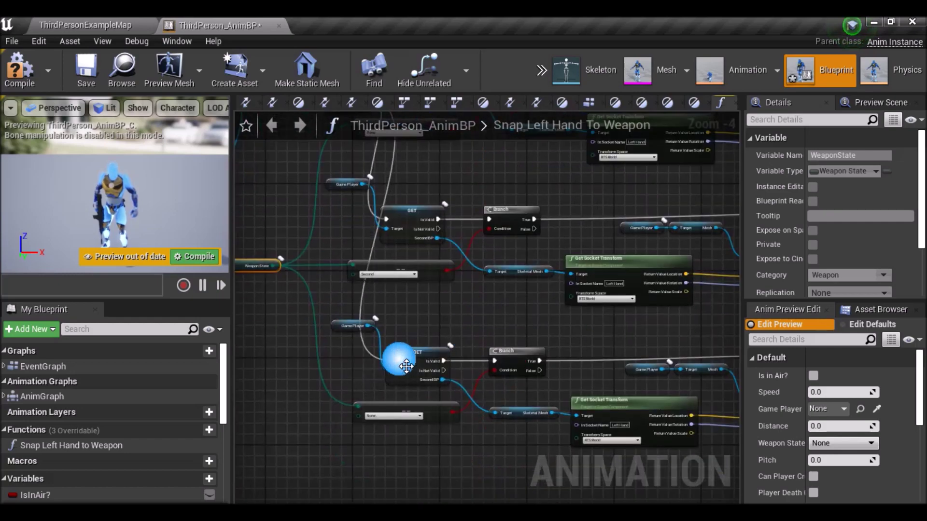
{"action": "right_click", "coordinate": [430, 361]}
Replace the third chain's Second BP GET with a validated Pistol BP getter from Game Player
{"action": "left_click", "coordinate": [471, 181]}
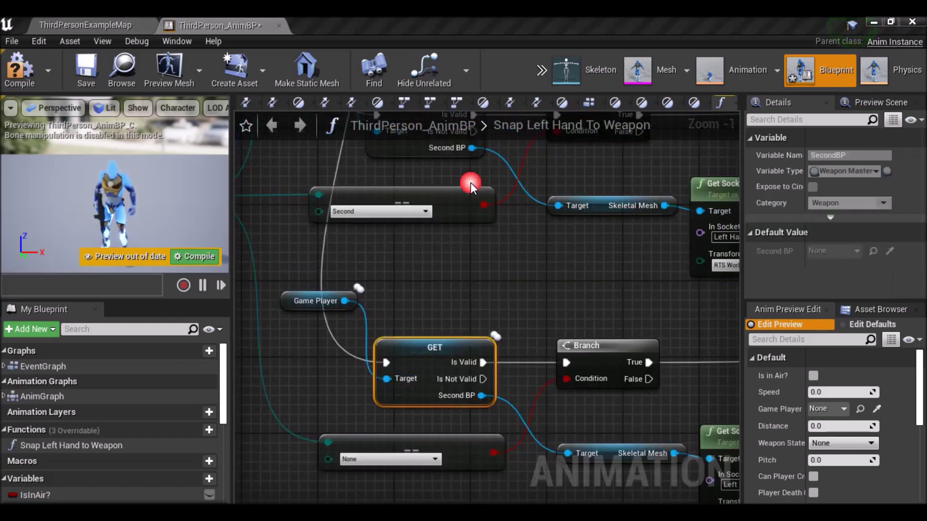
{"action": "key", "text": "Delete"}
{"action": "left_click_drag", "start_coordinate": [344, 300], "coordinate": [415, 312]}
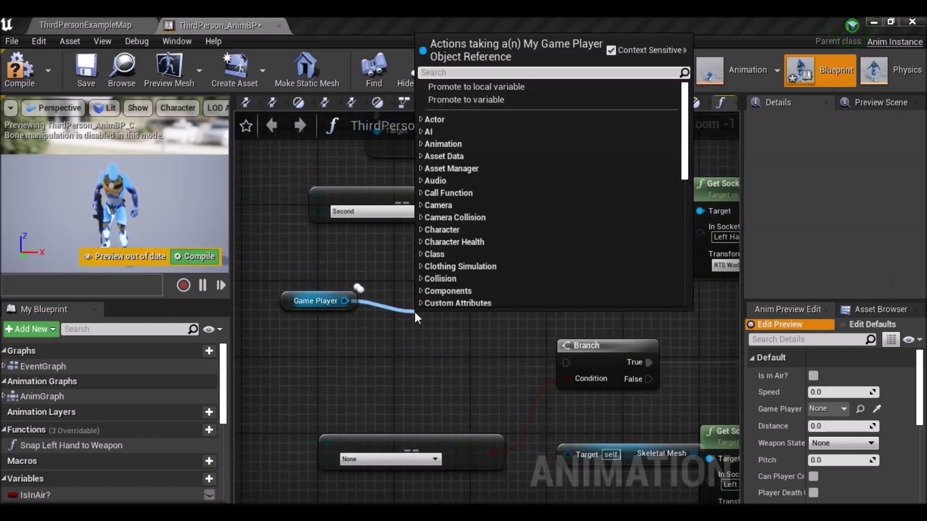
{"action": "type", "text": "pi"}
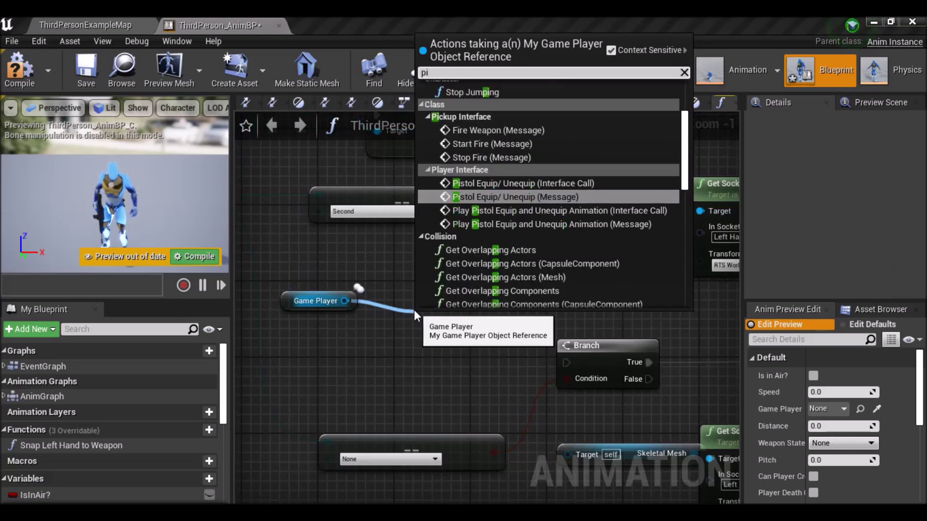
{"action": "type", "text": "s"}
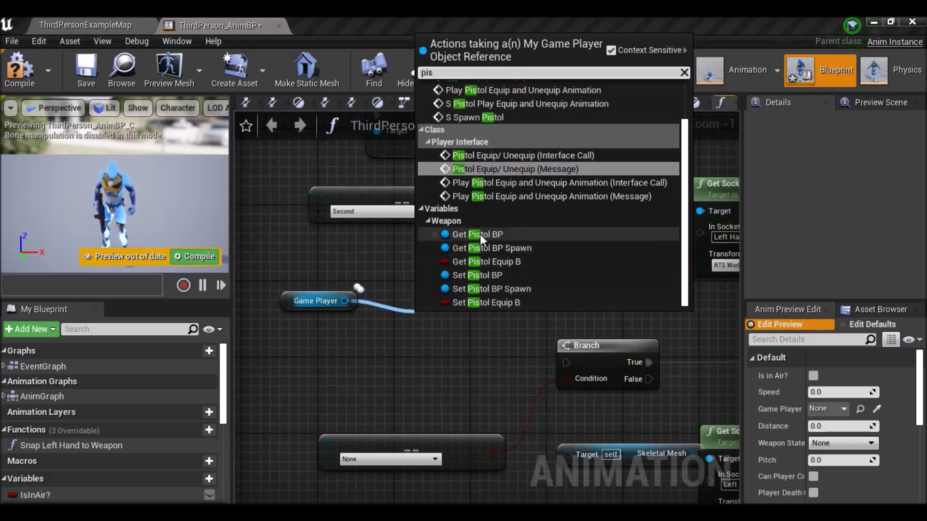
{"action": "left_click", "coordinate": [476, 260]}
{"action": "right_click", "coordinate": [511, 316]}
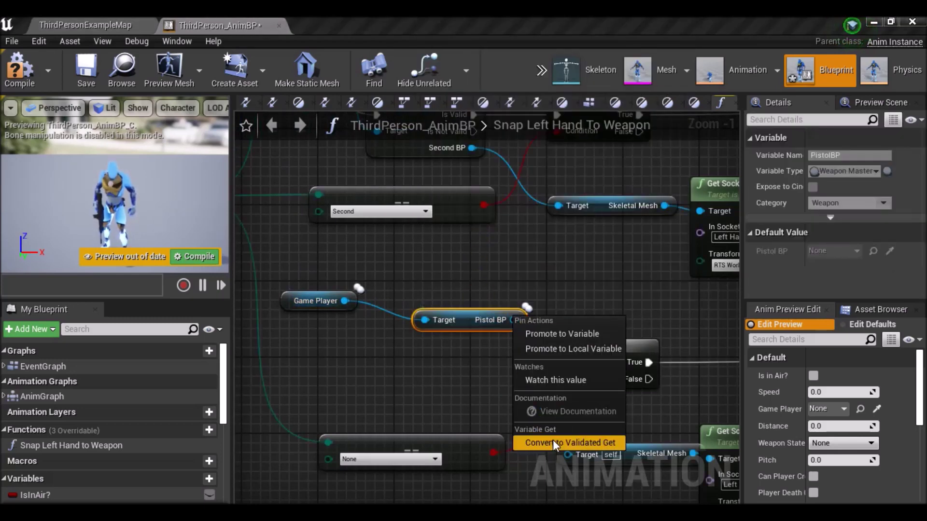
{"action": "left_click", "coordinate": [552, 440]}
Wire the Pistol BP GET's Is Valid to the Branch, Then 2 to its exec, and Pistol BP to the mesh Target
{"action": "mouse_move", "coordinate": [473, 333]}
{"action": "left_mouse_down"}
{"action": "mouse_move", "coordinate": [435, 343]}
{"action": "mouse_move", "coordinate": [562, 366]}
{"action": "left_mouse_up"}
{"action": "left_click_drag", "start_coordinate": [492, 328], "coordinate": [482, 338]}
{"action": "right_click", "coordinate": [482, 291]}
{"action": "key", "text": "Escape"}
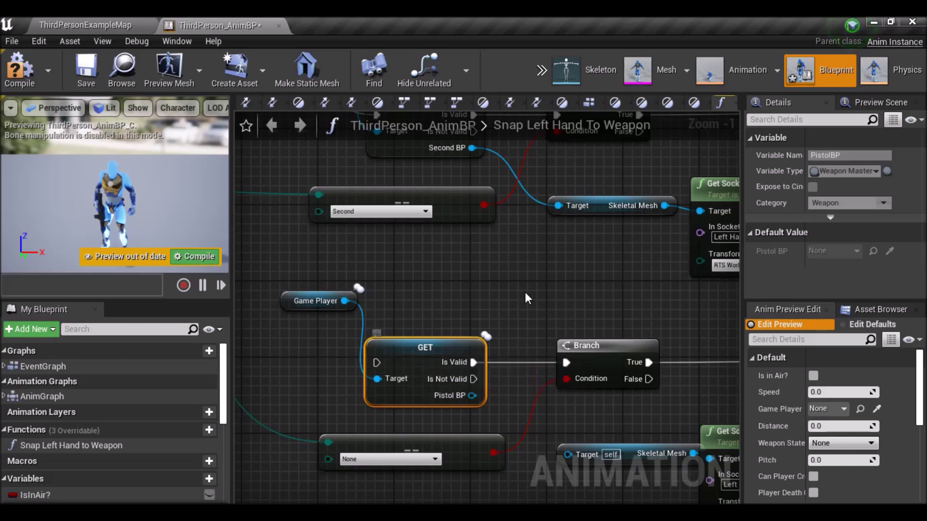
{"action": "right_click_drag", "start_coordinate": [465, 274], "coordinate": [475, 352]}
{"action": "scroll", "coordinate": [474, 350], "scroll_direction": "down", "scroll_amount": 2}
{"action": "right_click_drag", "start_coordinate": [408, 276], "coordinate": [433, 379]}
{"action": "mouse_move", "coordinate": [401, 164]}
{"action": "left_mouse_down"}
{"action": "mouse_move", "coordinate": [446, 478]}
{"action": "mouse_move", "coordinate": [438, 403]}
{"action": "left_mouse_up"}
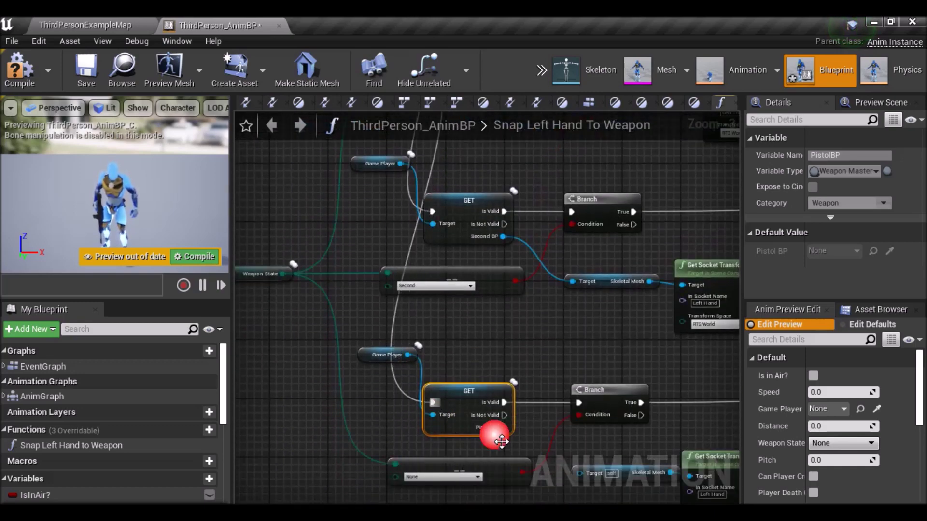
{"action": "right_click_drag", "start_coordinate": [491, 431], "coordinate": [477, 371]}
{"action": "scroll", "coordinate": [516, 369], "scroll_direction": "up", "scroll_amount": 3}
{"action": "left_click_drag", "start_coordinate": [402, 294], "coordinate": [516, 362]}
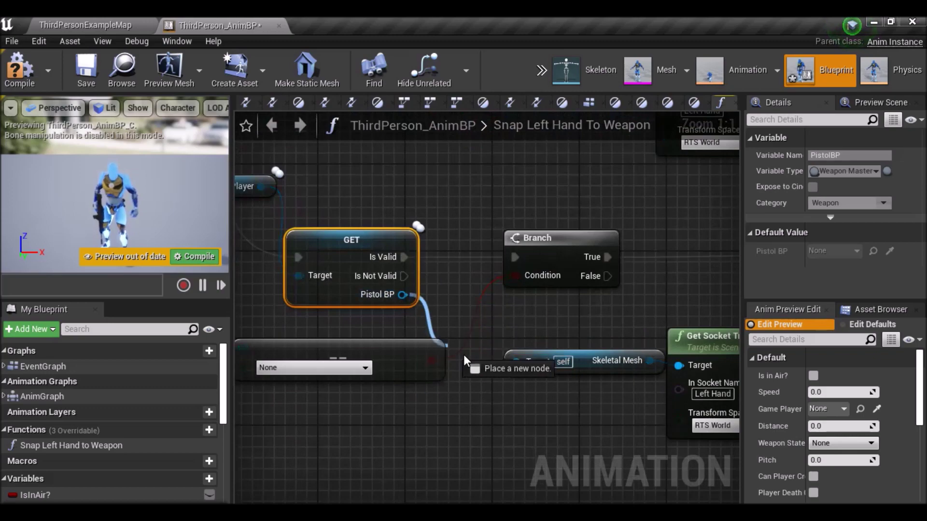
Set the third comparison to Pistol and compile the animation blueprint
{"action": "mouse_move", "coordinate": [610, 343]}
{"action": "right_mouse_down"}
{"action": "mouse_move", "coordinate": [548, 269]}
{"action": "mouse_move", "coordinate": [468, 297]}
{"action": "right_mouse_up"}
{"action": "scroll", "coordinate": [468, 297], "scroll_direction": "down", "scroll_amount": 1}
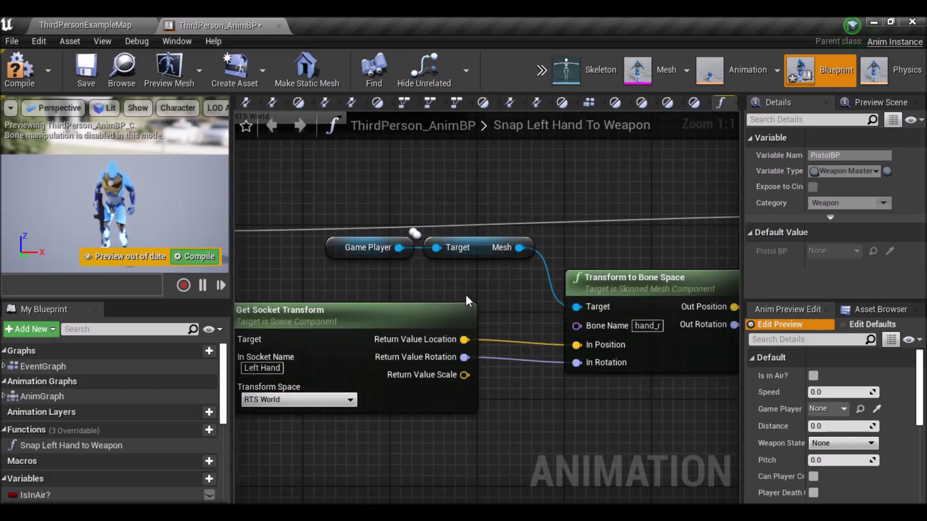
{"action": "mouse_move", "coordinate": [623, 279]}
{"action": "right_mouse_down"}
{"action": "mouse_move", "coordinate": [433, 272]}
{"action": "mouse_move", "coordinate": [569, 265]}
{"action": "right_mouse_up"}
{"action": "scroll", "coordinate": [404, 256], "scroll_direction": "down", "scroll_amount": 2}
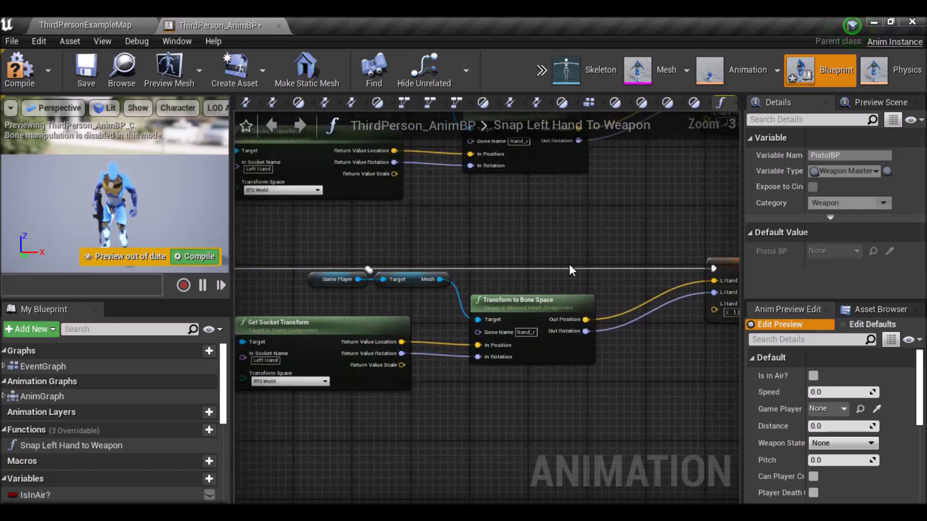
{"action": "scroll", "coordinate": [593, 267], "scroll_direction": "down", "scroll_amount": 3}
{"action": "scroll", "coordinate": [534, 285], "scroll_direction": "up", "scroll_amount": 4}
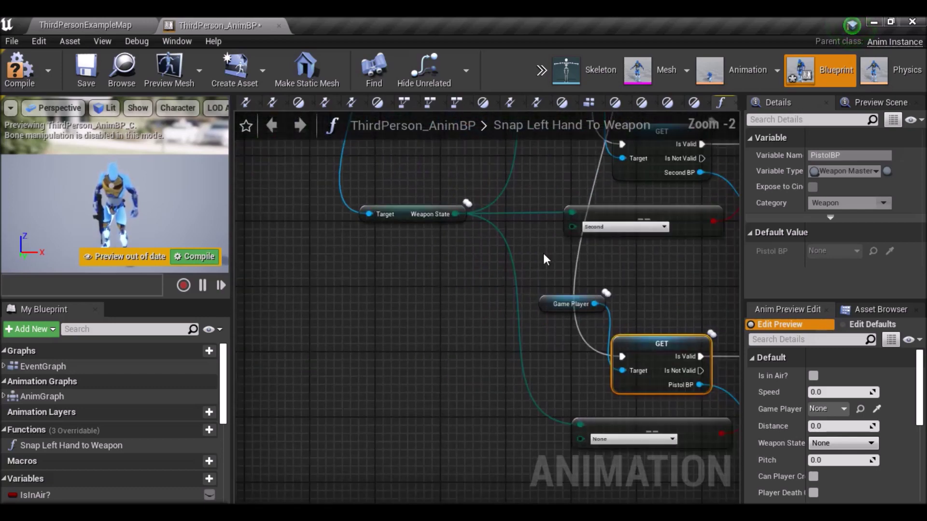
{"action": "right_click_drag", "start_coordinate": [523, 259], "coordinate": [435, 274]}
{"action": "left_click", "coordinate": [18, 69]}
{"action": "right_click_drag", "start_coordinate": [533, 333], "coordinate": [481, 249]}
{"action": "left_click", "coordinate": [411, 354]}
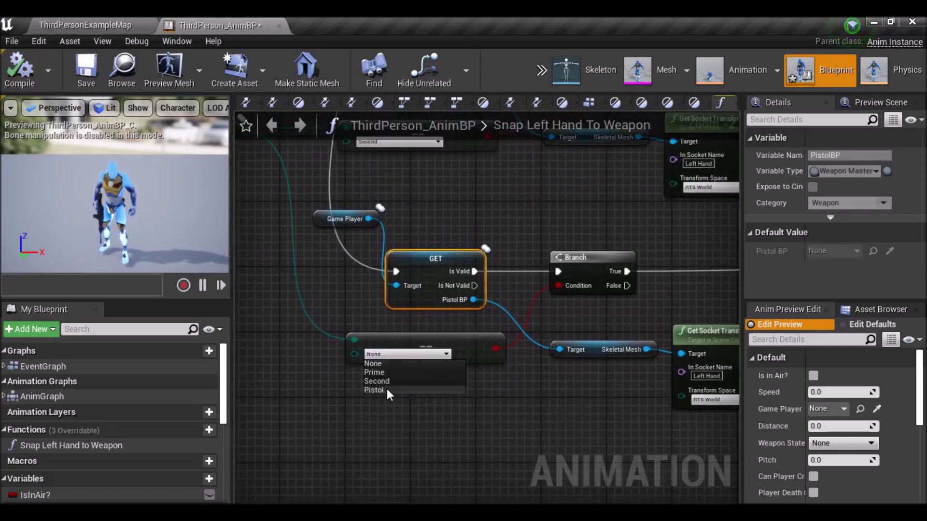
{"action": "left_click", "coordinate": [387, 389]}
{"action": "left_click", "coordinate": [20, 75]}
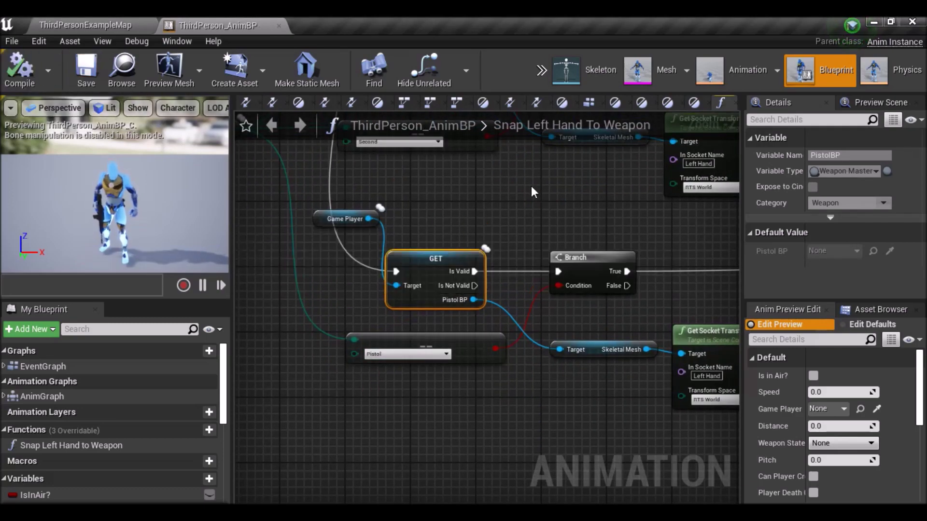
Tidy the Pistol BP GET position, review the wiring, and select the AnimGraph entry
{"action": "right_click_drag", "start_coordinate": [531, 187], "coordinate": [449, 287]}
{"action": "scroll", "coordinate": [446, 281], "scroll_direction": "down", "scroll_amount": 1}
{"action": "scroll", "coordinate": [446, 282], "scroll_direction": "down", "scroll_amount": 1}
{"action": "right_click_drag", "start_coordinate": [475, 221], "coordinate": [487, 276]}
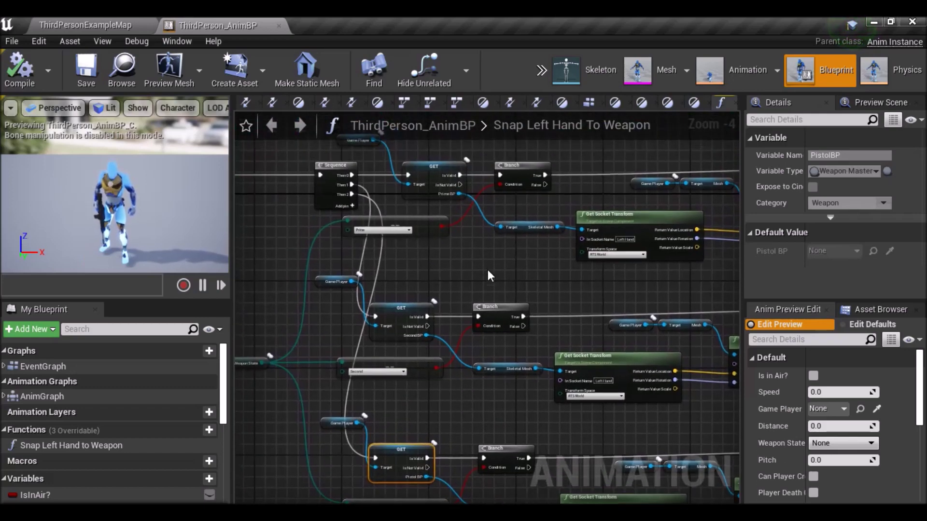
{"action": "right_click_drag", "start_coordinate": [445, 283], "coordinate": [462, 243]}
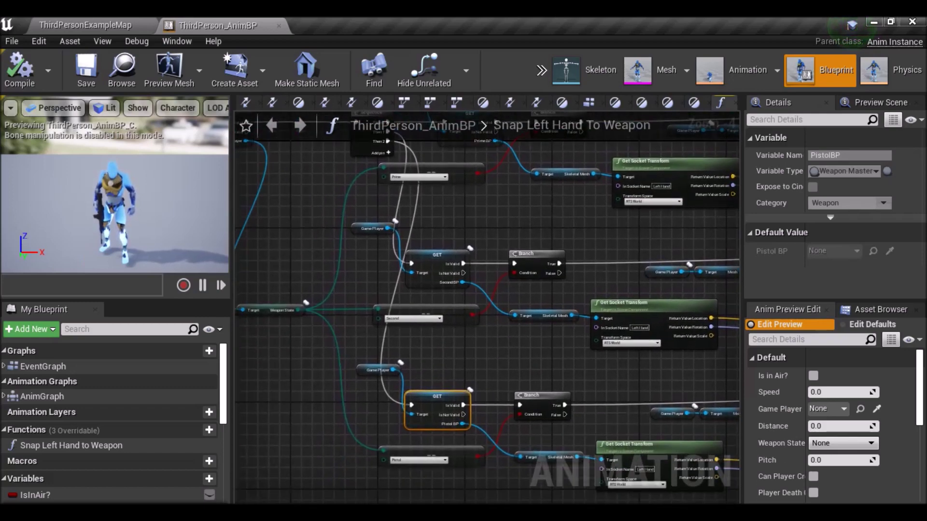
{"action": "left_click", "coordinate": [74, 395]}
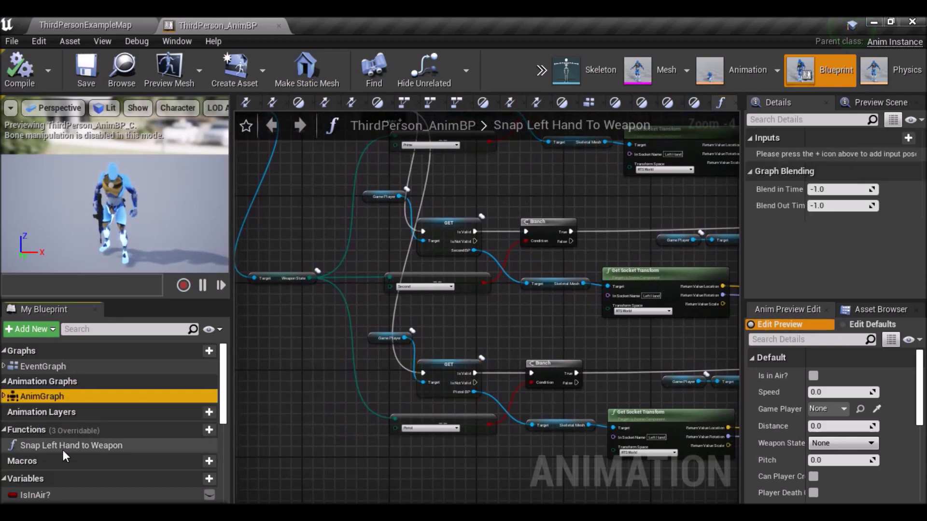
{"action": "scroll", "coordinate": [65, 424], "scroll_direction": "down", "scroll_amount": 3}
{"action": "scroll", "coordinate": [72, 374], "scroll_direction": "up", "scroll_amount": 2}
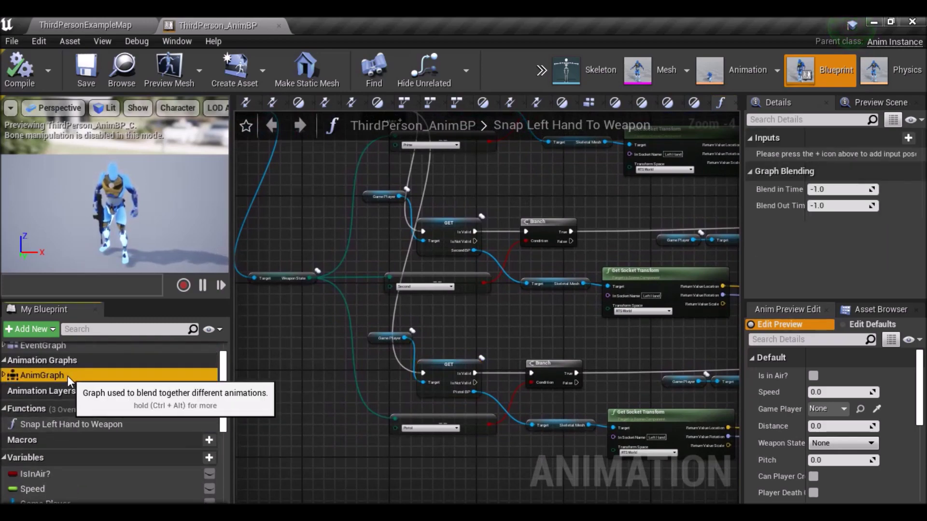
Open the Rifle state graph via AnimGraph and Default, shifting its output nodes right
{"action": "double_click", "coordinate": [68, 375]}
{"action": "double_click", "coordinate": [409, 398]}
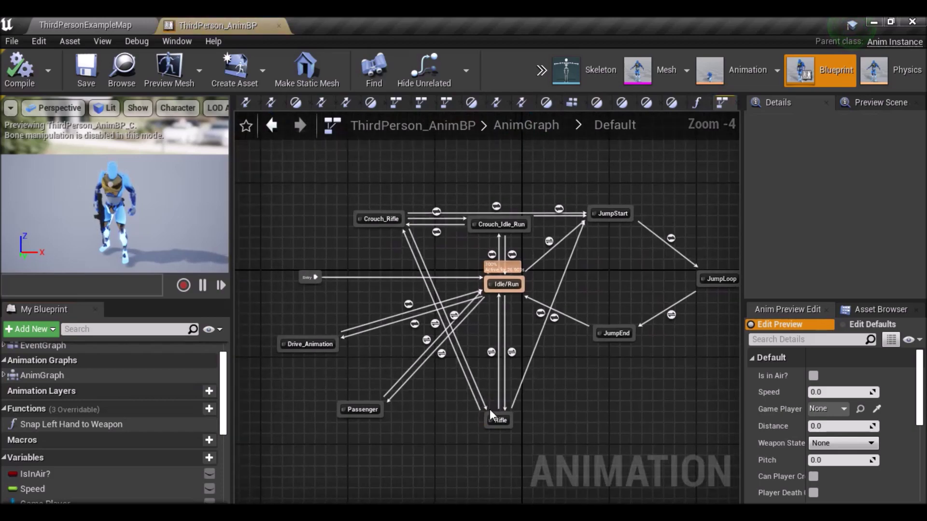
{"action": "double_click", "coordinate": [502, 421]}
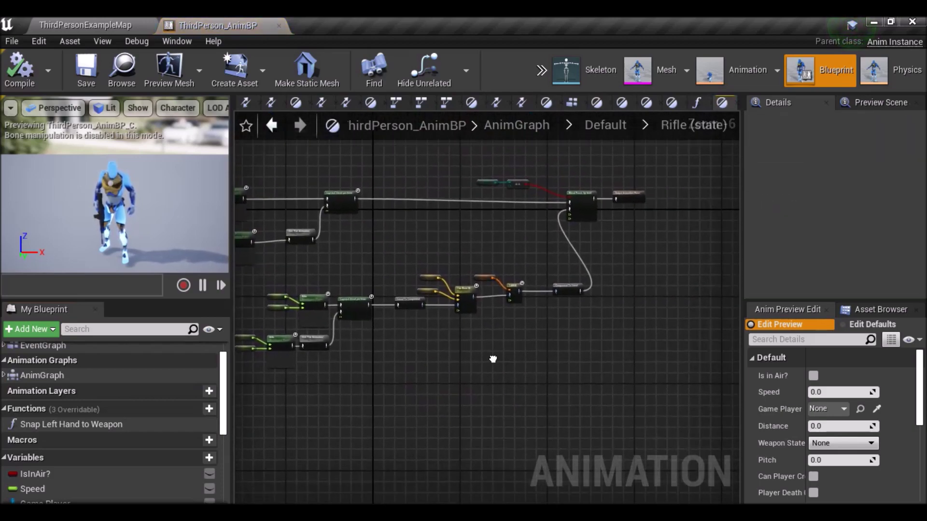
{"action": "right_click_drag", "start_coordinate": [612, 415], "coordinate": [532, 424]}
{"action": "left_click_drag", "start_coordinate": [597, 269], "coordinate": [398, 159]}
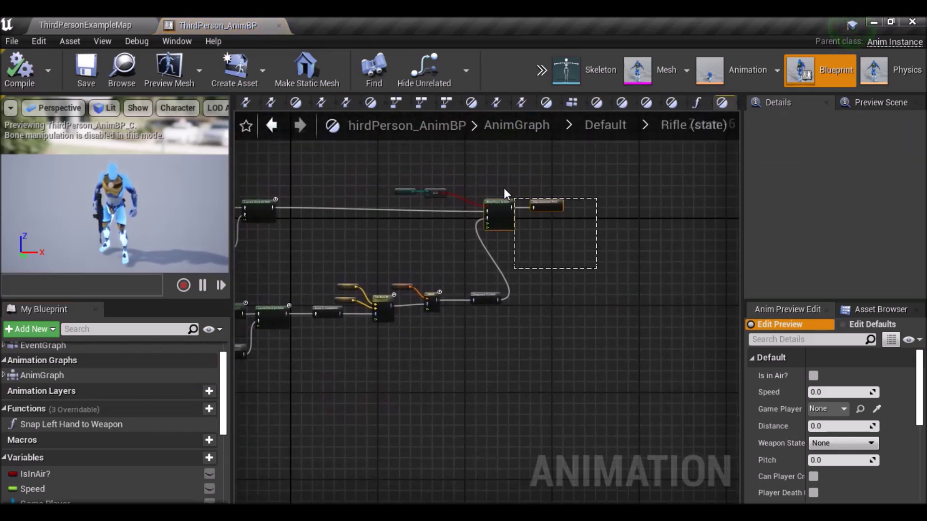
{"action": "left_click_drag", "start_coordinate": [497, 222], "coordinate": [540, 216]}
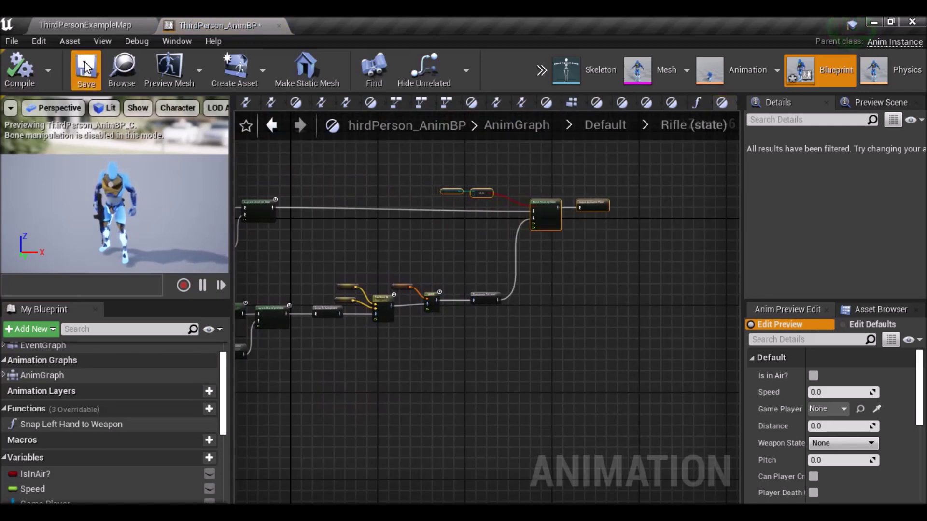
Copy the lower Two Bone IK and FABRIK node chain and paste a duplicate
{"action": "left_click_drag", "start_coordinate": [502, 341], "coordinate": [326, 270]}
{"action": "right_click", "coordinate": [384, 304]}
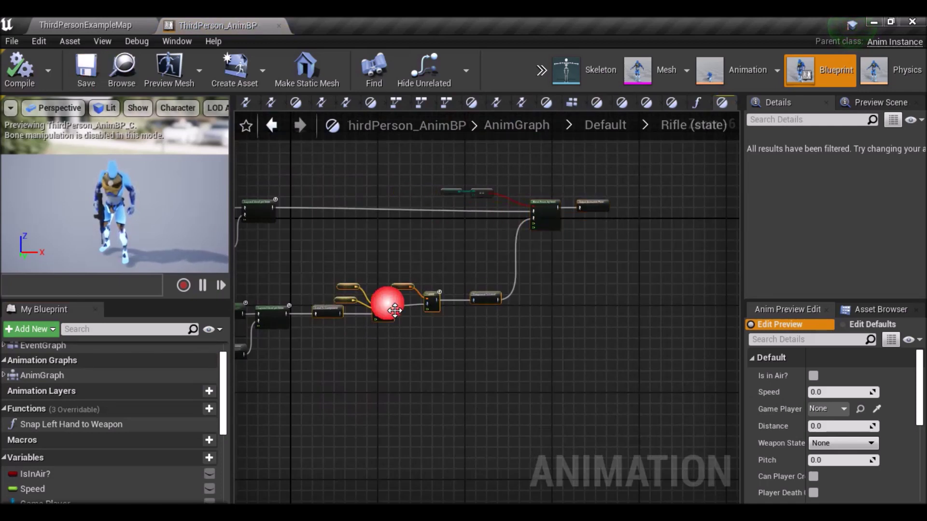
{"action": "left_click", "coordinate": [424, 237]}
{"action": "right_click_drag", "start_coordinate": [425, 237], "coordinate": [436, 284]}
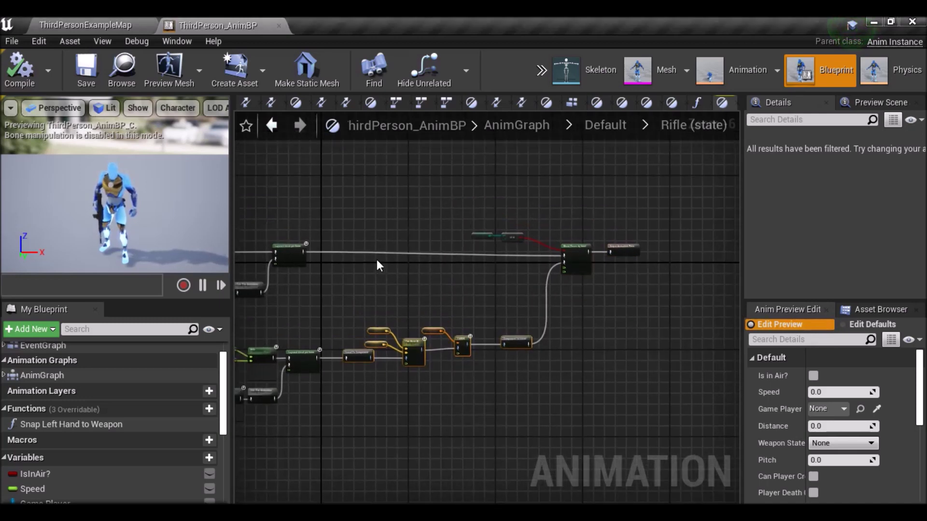
{"action": "key", "text": "ctrl+v"}
Wire Component To Local into the True Pose and place the Weapon State and Pistol nodes
{"action": "left_click_drag", "start_coordinate": [404, 262], "coordinate": [418, 268]}
{"action": "scroll", "coordinate": [306, 256], "scroll_direction": "up", "scroll_amount": 5}
{"action": "left_click_drag", "start_coordinate": [298, 244], "coordinate": [406, 300]}
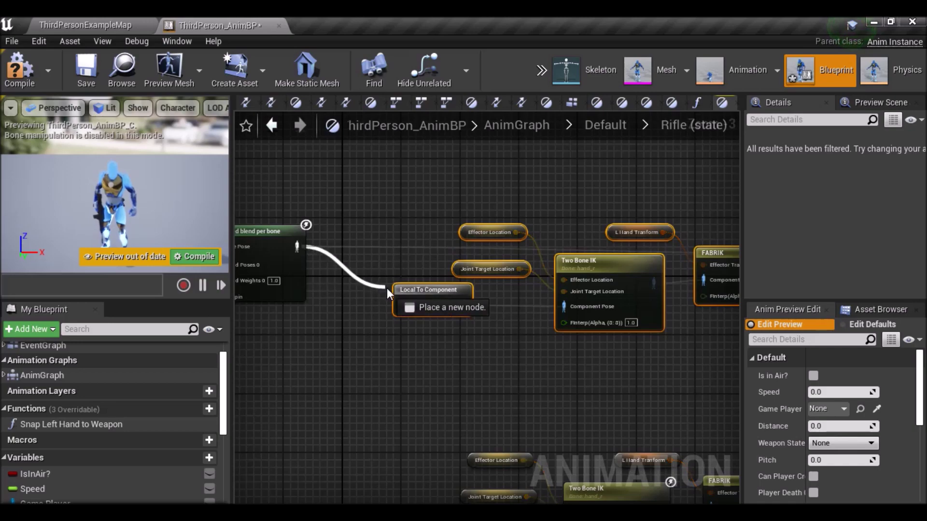
{"action": "mouse_move", "coordinate": [406, 299]}
{"action": "right_mouse_down"}
{"action": "mouse_move", "coordinate": [423, 250]}
{"action": "mouse_move", "coordinate": [85, 205]}
{"action": "right_mouse_up"}
{"action": "right_click_drag", "start_coordinate": [630, 206], "coordinate": [470, 205]}
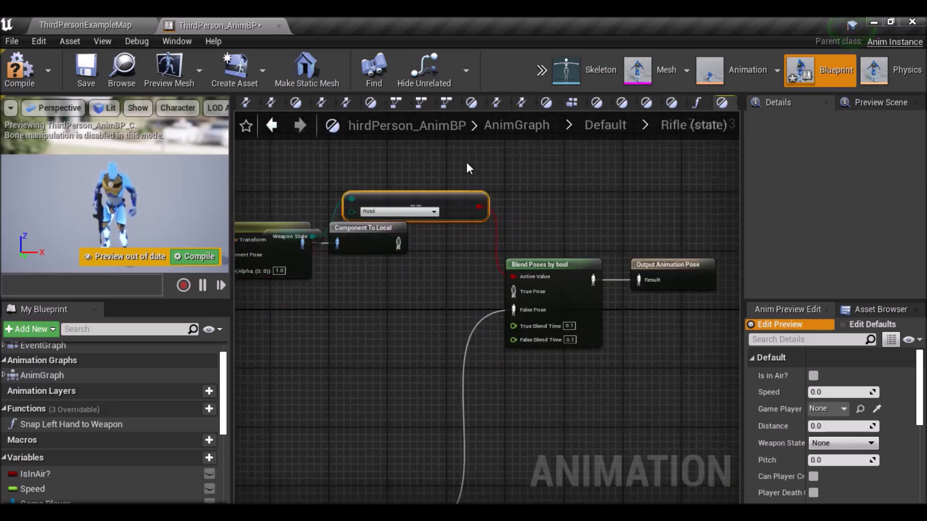
{"action": "left_click_drag", "start_coordinate": [471, 239], "coordinate": [471, 166]}
{"action": "mouse_move", "coordinate": [316, 233]}
{"action": "left_mouse_down"}
{"action": "mouse_move", "coordinate": [312, 151]}
{"action": "mouse_move", "coordinate": [320, 152]}
{"action": "left_mouse_up"}
{"action": "left_click_drag", "start_coordinate": [398, 243], "coordinate": [526, 290]}
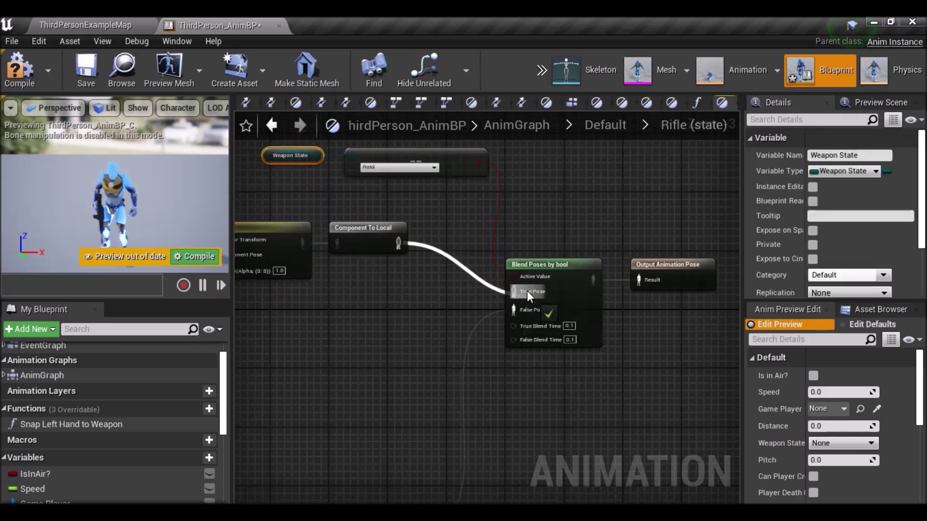
{"action": "scroll", "coordinate": [492, 337], "scroll_direction": "down", "scroll_amount": 2}
{"action": "scroll", "coordinate": [599, 319], "scroll_direction": "down", "scroll_amount": 2}
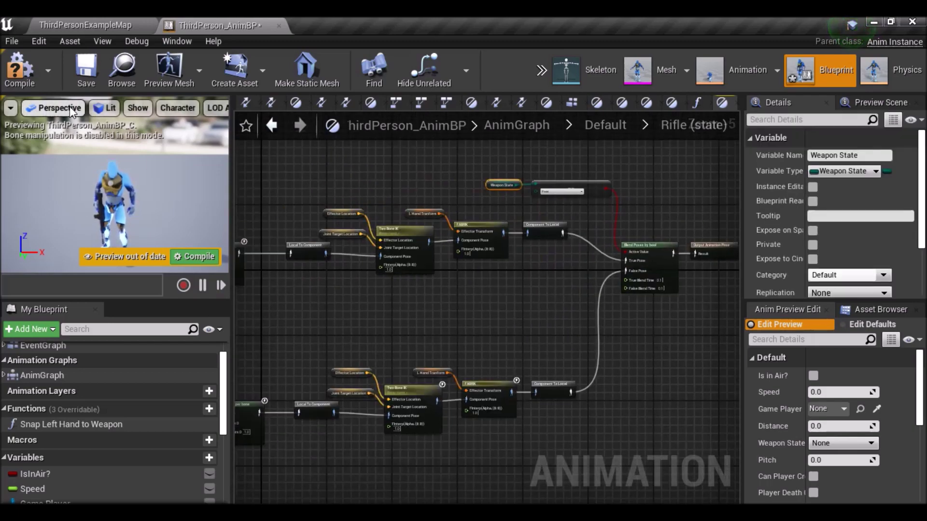
Compile the animation blueprint and copy the upper IK node chain
{"action": "left_click", "coordinate": [56, 77]}
{"action": "scroll", "coordinate": [481, 324], "scroll_direction": "up", "scroll_amount": 2}
{"action": "scroll", "coordinate": [463, 250], "scroll_direction": "up", "scroll_amount": 2}
{"action": "scroll", "coordinate": [494, 295], "scroll_direction": "down", "scroll_amount": 3}
{"action": "left_click_drag", "start_coordinate": [563, 289], "coordinate": [337, 207]}
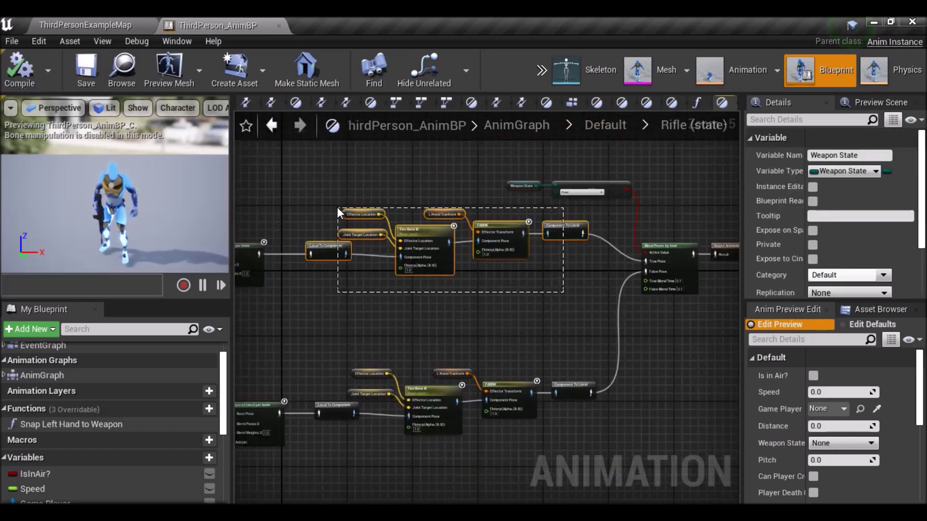
{"action": "right_click", "coordinate": [459, 245]}
{"action": "left_click", "coordinate": [475, 236]}
Pan to the Two Bone IK and FABRIK chain and save the animation blueprint
{"action": "scroll", "coordinate": [424, 256], "scroll_direction": "up", "scroll_amount": 3}
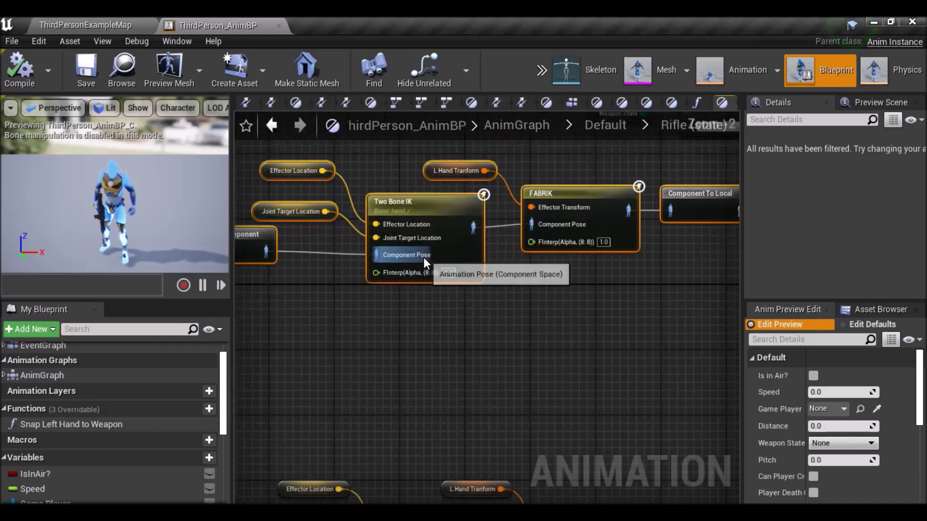
{"action": "scroll", "coordinate": [448, 280], "scroll_direction": "down", "scroll_amount": 4}
{"action": "right_click_drag", "start_coordinate": [448, 280], "coordinate": [551, 280]}
{"action": "scroll", "coordinate": [414, 289], "scroll_direction": "up", "scroll_amount": 3}
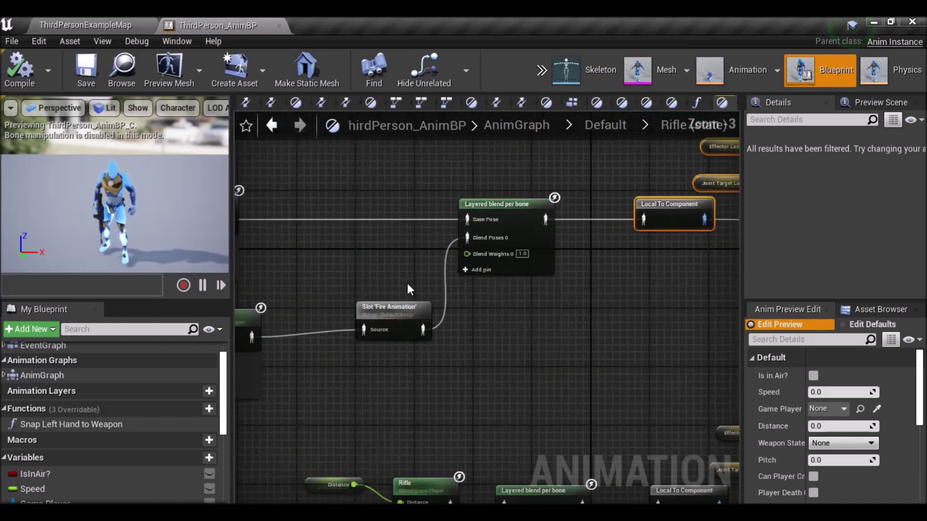
{"action": "scroll", "coordinate": [528, 280], "scroll_direction": "up", "scroll_amount": 2}
{"action": "right_click_drag", "start_coordinate": [705, 292], "coordinate": [385, 316]}
{"action": "right_click_drag", "start_coordinate": [636, 316], "coordinate": [439, 285]}
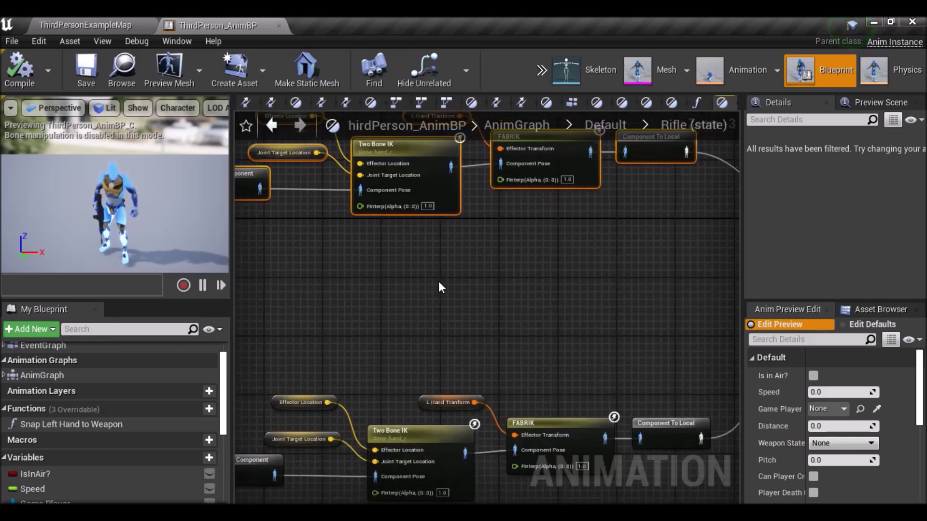
{"action": "right_click_drag", "start_coordinate": [597, 289], "coordinate": [511, 327]}
{"action": "left_click", "coordinate": [86, 72]}
Centre the view on both IK chains and return to the ThirdPersonExampleMap level
{"action": "scroll", "coordinate": [569, 276], "scroll_direction": "down", "scroll_amount": 1}
{"action": "scroll", "coordinate": [569, 276], "scroll_direction": "down", "scroll_amount": 1}
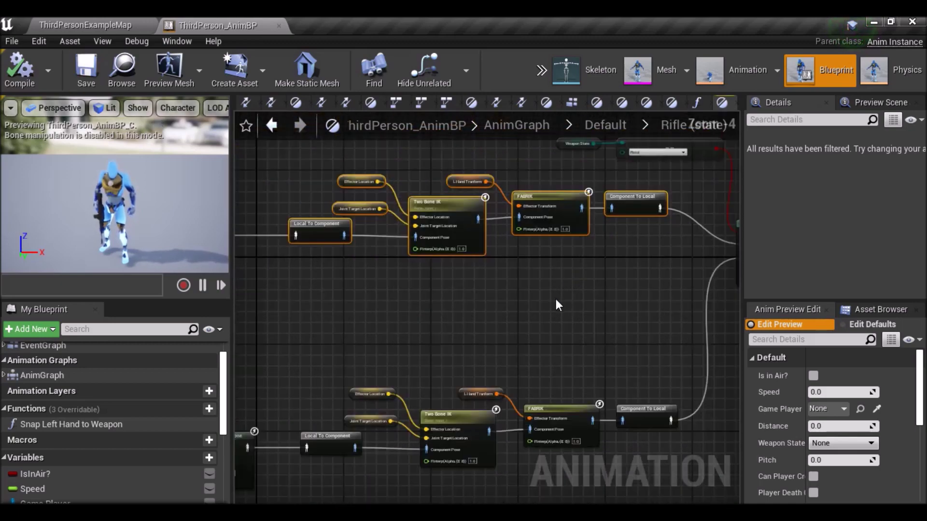
{"action": "scroll", "coordinate": [561, 300], "scroll_direction": "down", "scroll_amount": 1}
{"action": "right_click_drag", "start_coordinate": [561, 299], "coordinate": [529, 278]}
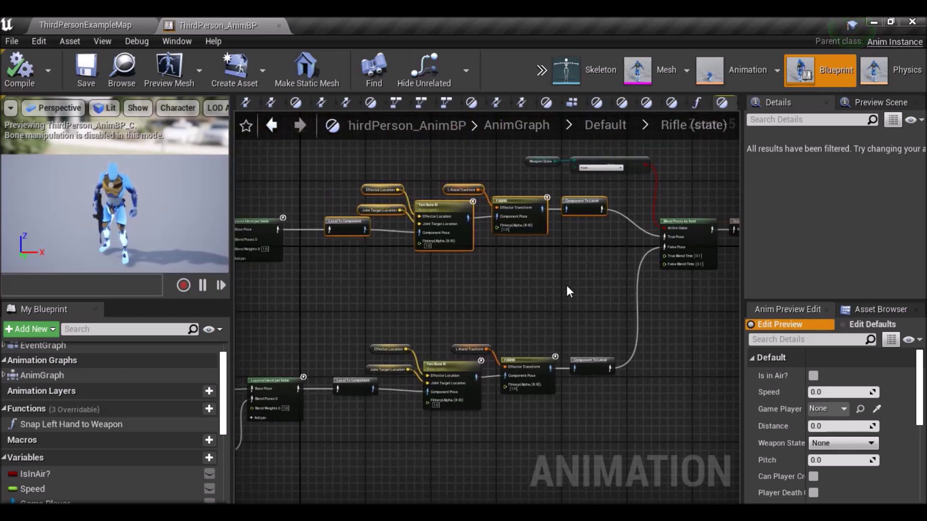
{"action": "left_click", "coordinate": [86, 25]}
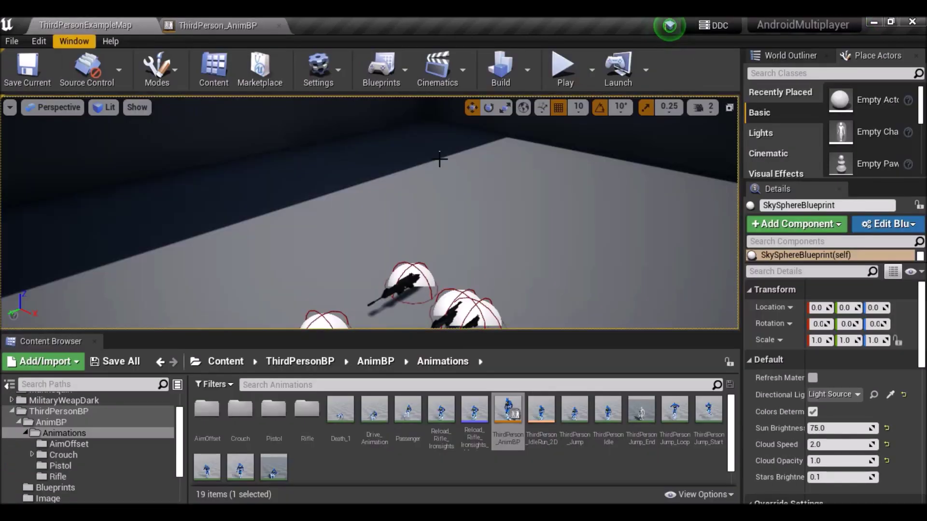
Play the level, pick up the rifle and look around the scene
{"action": "left_click", "coordinate": [564, 68]}
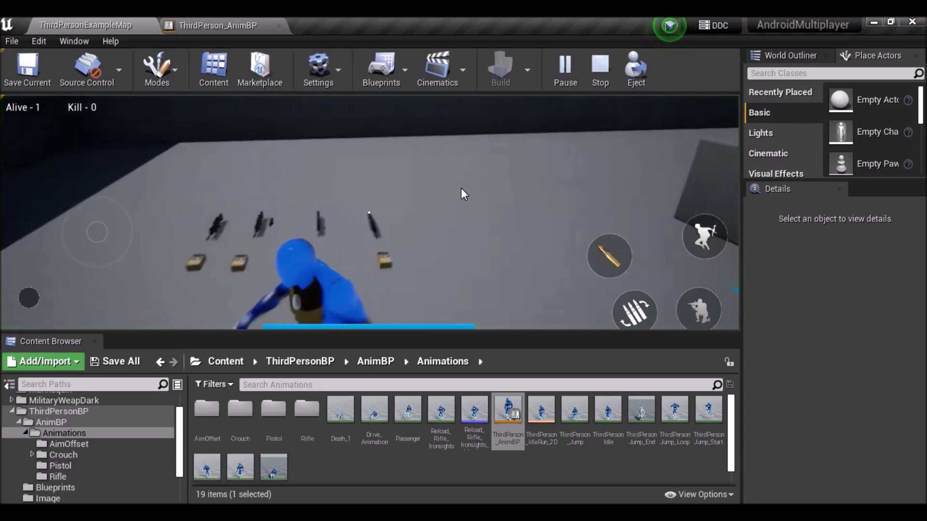
{"action": "left_click", "coordinate": [428, 205]}
{"action": "left_click", "coordinate": [427, 205]}
{"action": "left_click_drag", "start_coordinate": [604, 149], "coordinate": [522, 166]}
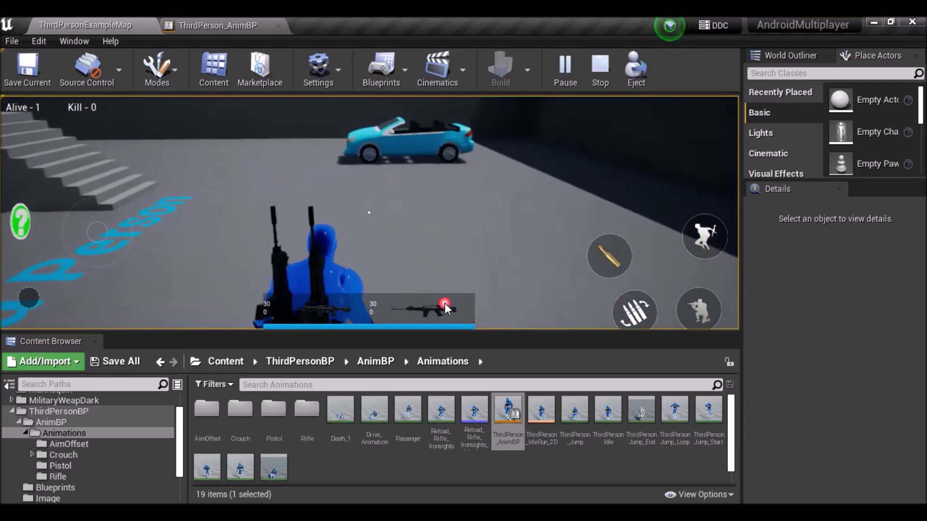
{"action": "left_click_drag", "start_coordinate": [534, 173], "coordinate": [497, 221]}
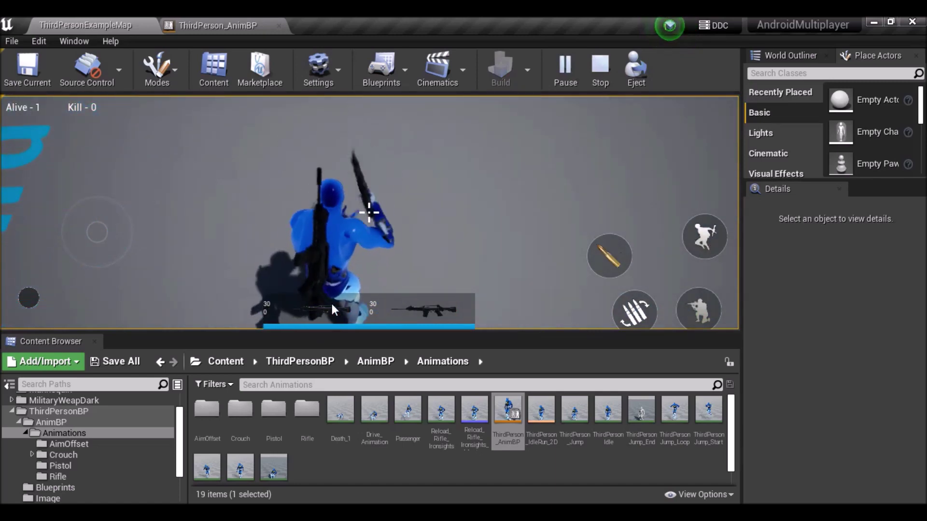
{"action": "left_click_drag", "start_coordinate": [560, 167], "coordinate": [343, 178]}
{"action": "mouse_move", "coordinate": [350, 299]}
{"action": "left_mouse_down"}
{"action": "mouse_move", "coordinate": [384, 176]}
{"action": "mouse_move", "coordinate": [408, 156]}
{"action": "mouse_move", "coordinate": [494, 295]}
{"action": "left_mouse_up"}
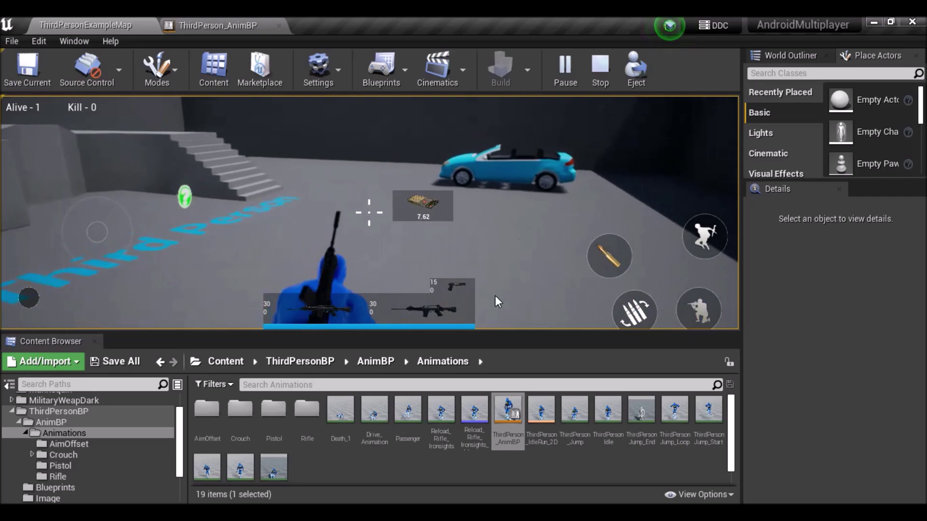
Swap the equipped weapon and inspect the grip from different camera angles
{"action": "left_click", "coordinate": [465, 285]}
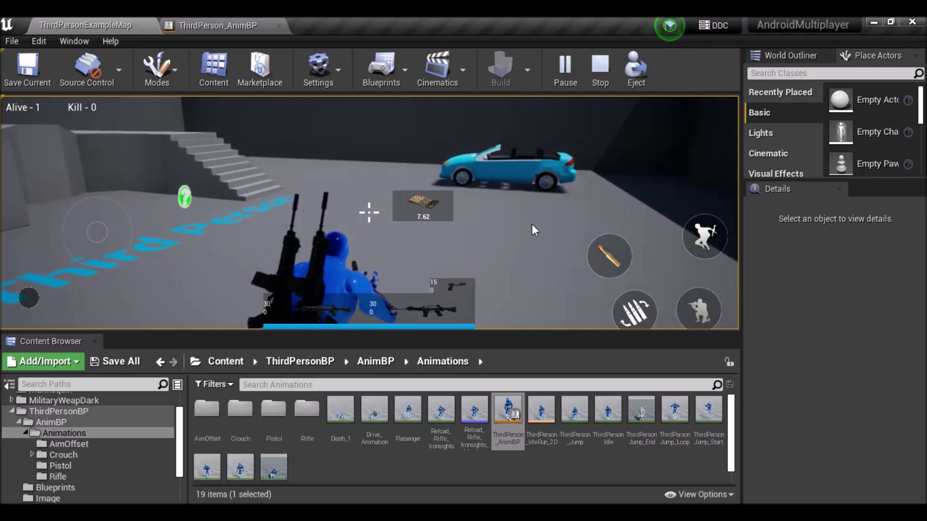
{"action": "mouse_move", "coordinate": [533, 152]}
{"action": "left_mouse_down"}
{"action": "mouse_move", "coordinate": [517, 251]}
{"action": "mouse_move", "coordinate": [560, 209]}
{"action": "mouse_move", "coordinate": [541, 188]}
{"action": "left_mouse_up"}
{"action": "left_click_drag", "start_coordinate": [491, 183], "coordinate": [418, 263]}
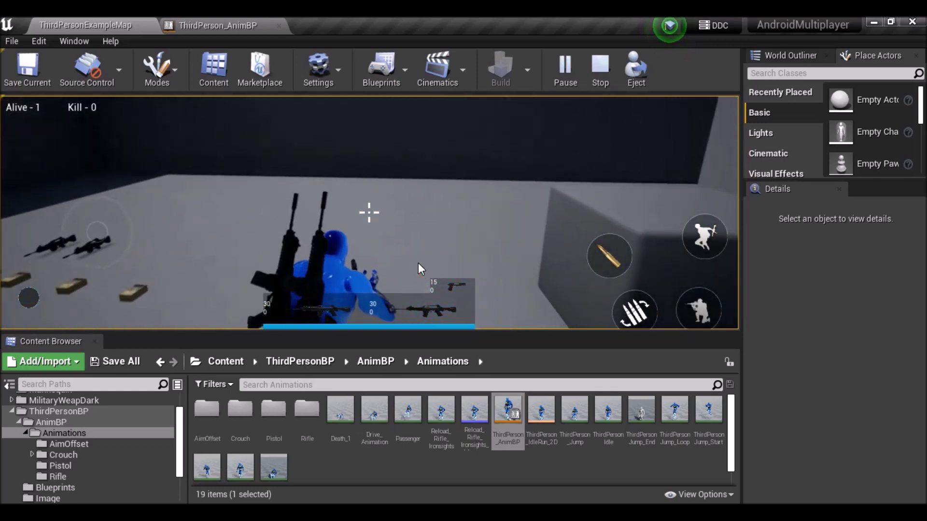
Return to the animation blueprint's AnimGraph
{"action": "left_click", "coordinate": [256, 18]}
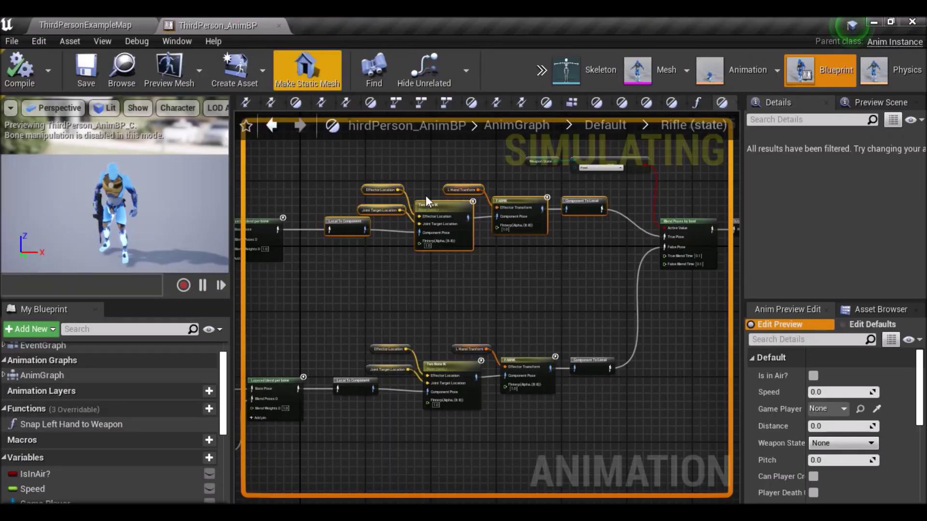
{"action": "left_click", "coordinate": [125, 19]}
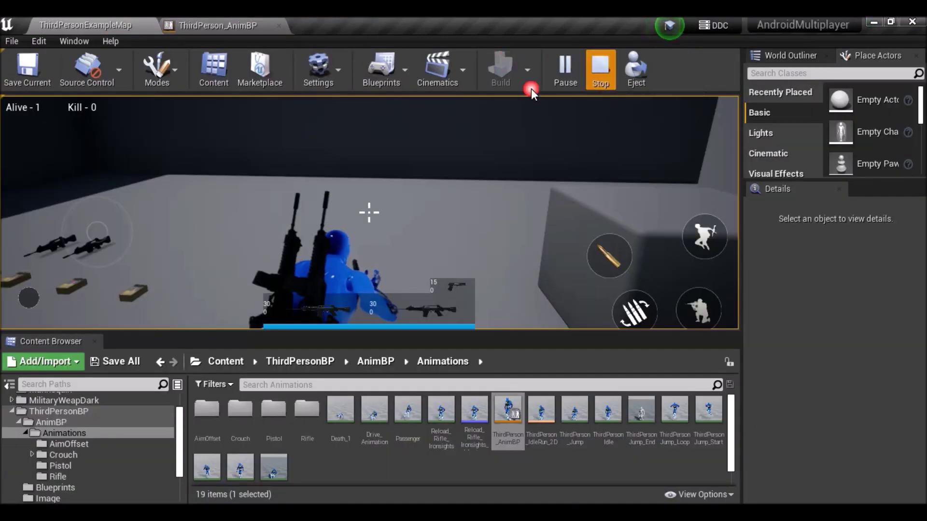
{"action": "left_click", "coordinate": [202, 21]}
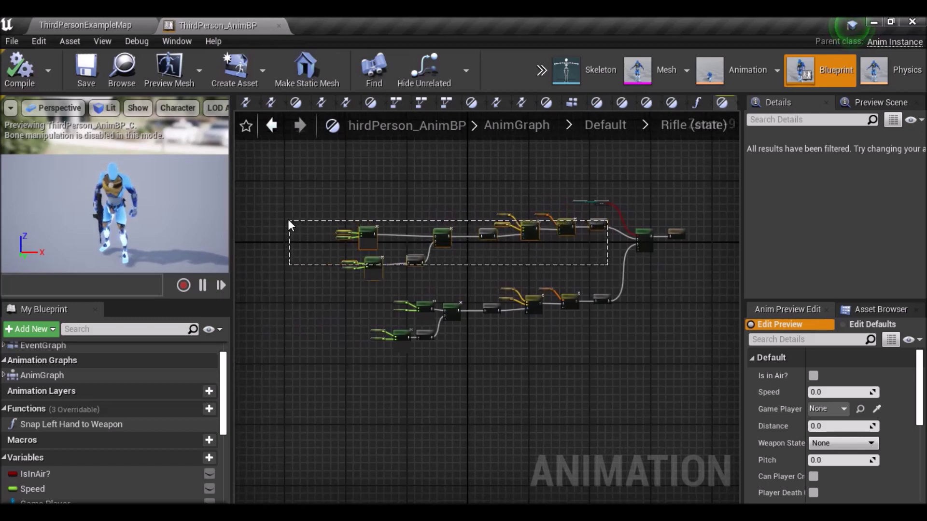
Move the upper node chain to the left and select another node group
{"action": "left_click_drag", "start_coordinate": [300, 237], "coordinate": [286, 217]}
{"action": "left_click", "coordinate": [604, 266]}
{"action": "left_click_drag", "start_coordinate": [607, 234], "coordinate": [522, 236]}
{"action": "left_click_drag", "start_coordinate": [458, 188], "coordinate": [520, 213]}
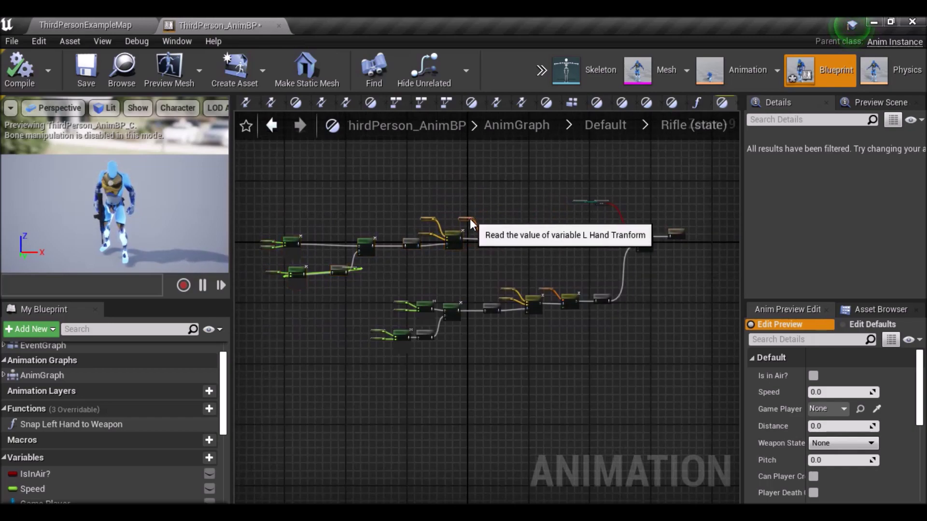
Separate the Speed node from the Slot node and bring Blend Poses by bool into view
{"action": "scroll", "coordinate": [468, 217], "scroll_direction": "up", "scroll_amount": 4}
{"action": "scroll", "coordinate": [525, 259], "scroll_direction": "down", "scroll_amount": 7}
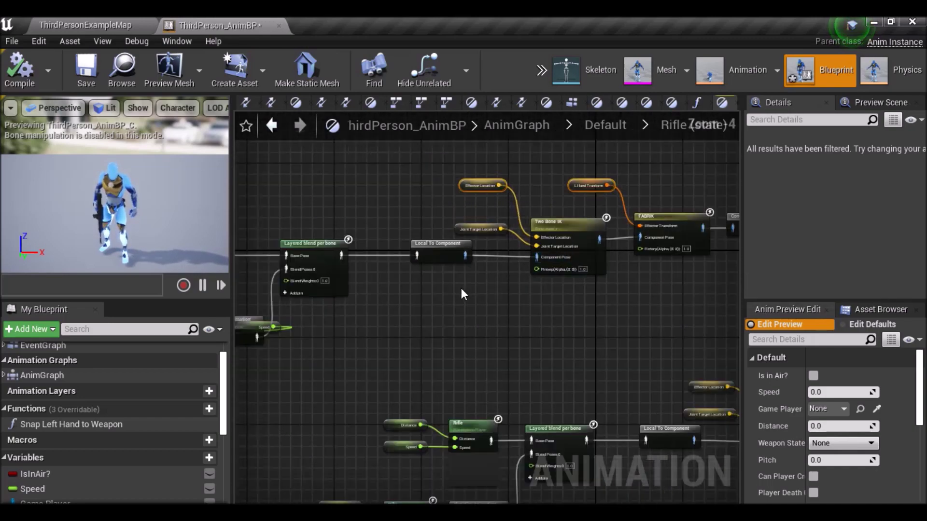
{"action": "right_click_drag", "start_coordinate": [519, 288], "coordinate": [600, 266]}
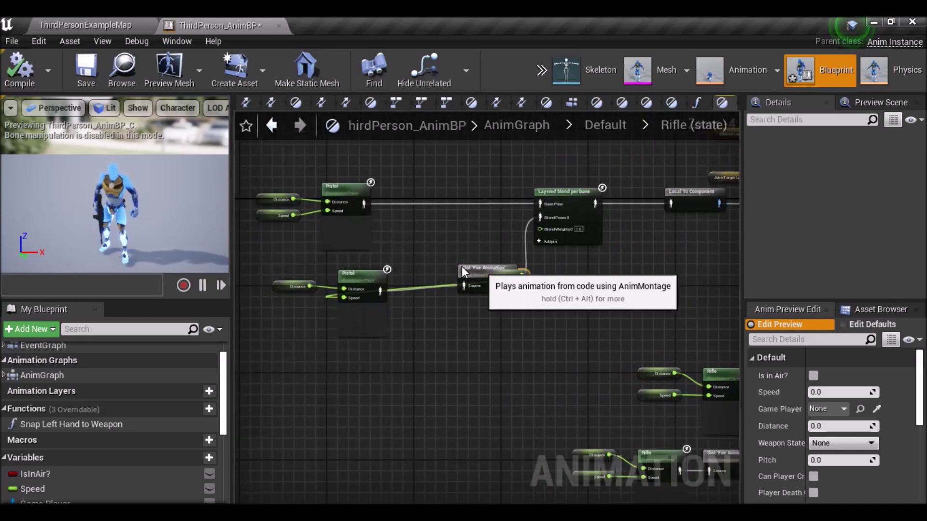
{"action": "left_click_drag", "start_coordinate": [511, 279], "coordinate": [413, 280]}
{"action": "left_click_drag", "start_coordinate": [288, 313], "coordinate": [294, 308]}
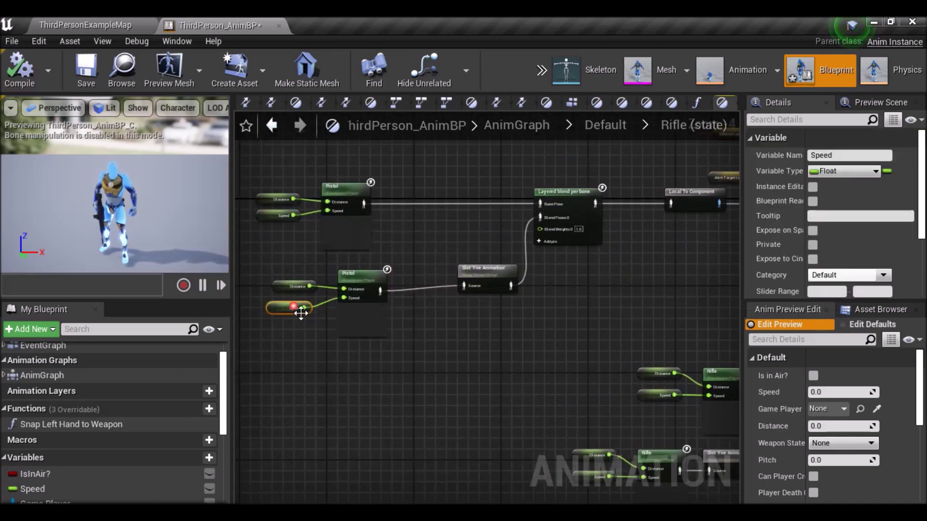
{"action": "right_click_drag", "start_coordinate": [486, 319], "coordinate": [456, 319]}
{"action": "right_click_drag", "start_coordinate": [565, 299], "coordinate": [436, 297]}
{"action": "scroll", "coordinate": [329, 306], "scroll_direction": "down", "scroll_amount": 3}
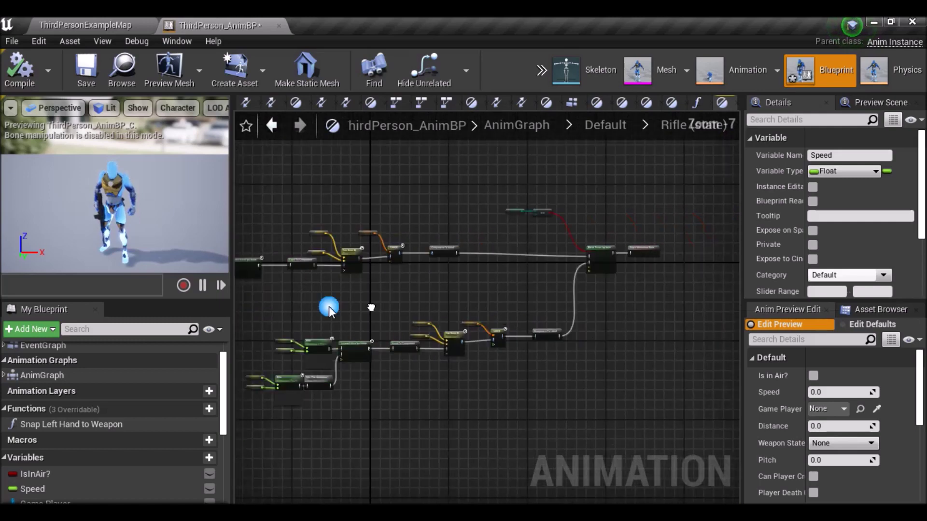
{"action": "scroll", "coordinate": [383, 241], "scroll_direction": "up", "scroll_amount": 3}
{"action": "right_click_drag", "start_coordinate": [383, 241], "coordinate": [321, 256]}
{"action": "right_click_drag", "start_coordinate": [483, 259], "coordinate": [466, 255]}
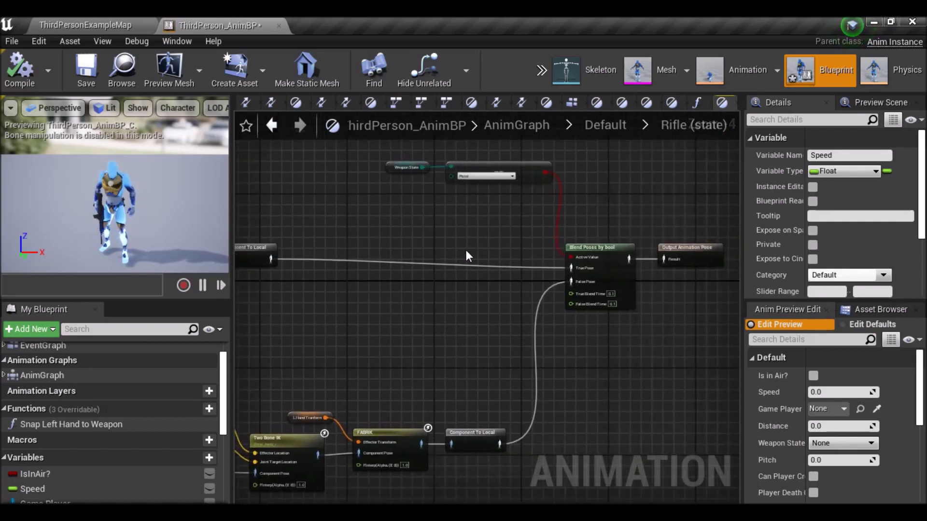
Duplicate the Blend Poses by bool node and place the copy further left
{"action": "right_click", "coordinate": [598, 260]}
{"action": "left_click", "coordinate": [662, 247]}
{"action": "left_click_drag", "start_coordinate": [649, 272], "coordinate": [400, 259]}
{"action": "scroll", "coordinate": [400, 257], "scroll_direction": "up", "scroll_amount": 2}
{"action": "right_click_drag", "start_coordinate": [329, 292], "coordinate": [393, 292]}
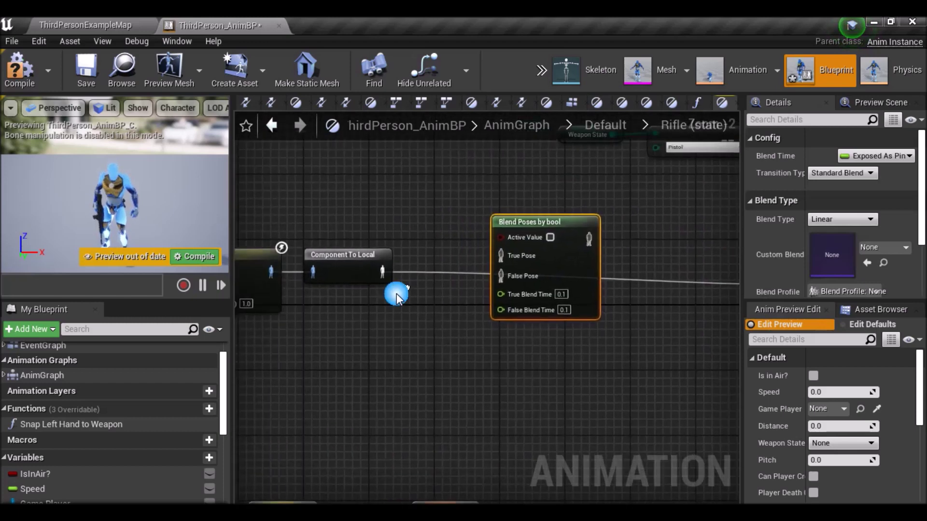
{"action": "scroll", "coordinate": [150, 424], "scroll_direction": "down", "scroll_amount": 3}
Add a Get Speed node and pull a wire from its pin
{"action": "left_click_drag", "start_coordinate": [65, 425], "coordinate": [264, 198]}
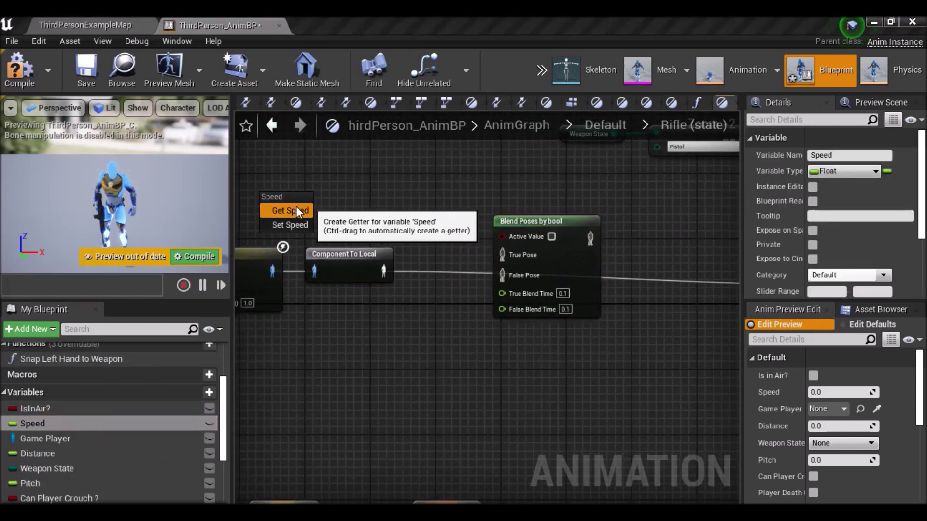
{"action": "left_click", "coordinate": [297, 207]}
{"action": "left_click_drag", "start_coordinate": [375, 194], "coordinate": [370, 196]}
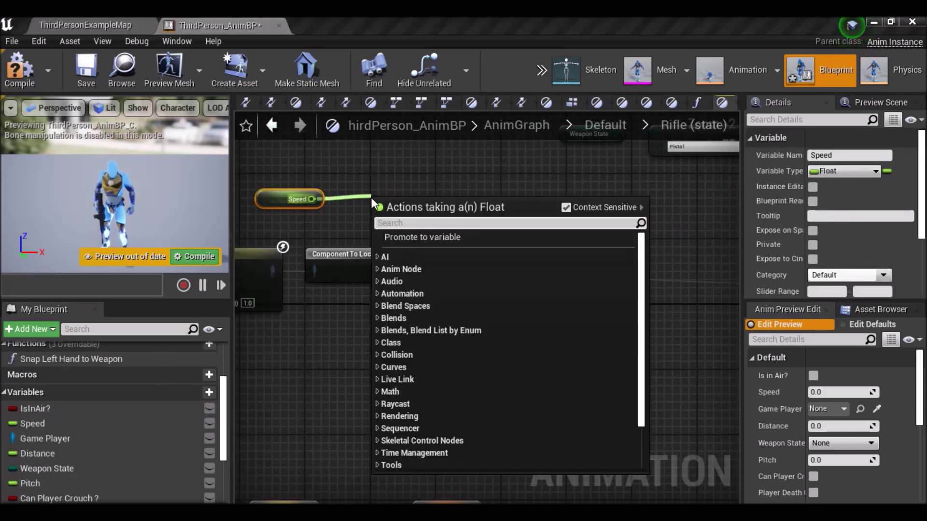
Drive Active Value with a Speed >= comparison and wire Component To Local to False Pose
{"action": "type", "text": ">"}
{"action": "left_click", "coordinate": [420, 275]}
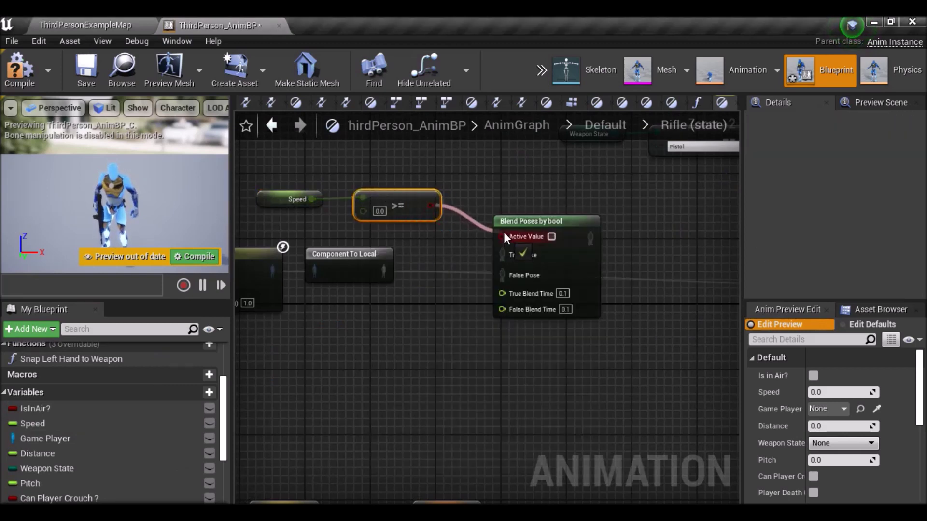
{"action": "left_click_drag", "start_coordinate": [394, 277], "coordinate": [502, 273]}
{"action": "mouse_move", "coordinate": [436, 262]}
{"action": "right_mouse_down"}
{"action": "mouse_move", "coordinate": [585, 281]}
{"action": "mouse_move", "coordinate": [509, 283]}
{"action": "right_mouse_up"}
Return to the ThirdPersonExampleMap level
{"action": "scroll", "coordinate": [585, 281], "scroll_direction": "down", "scroll_amount": 2}
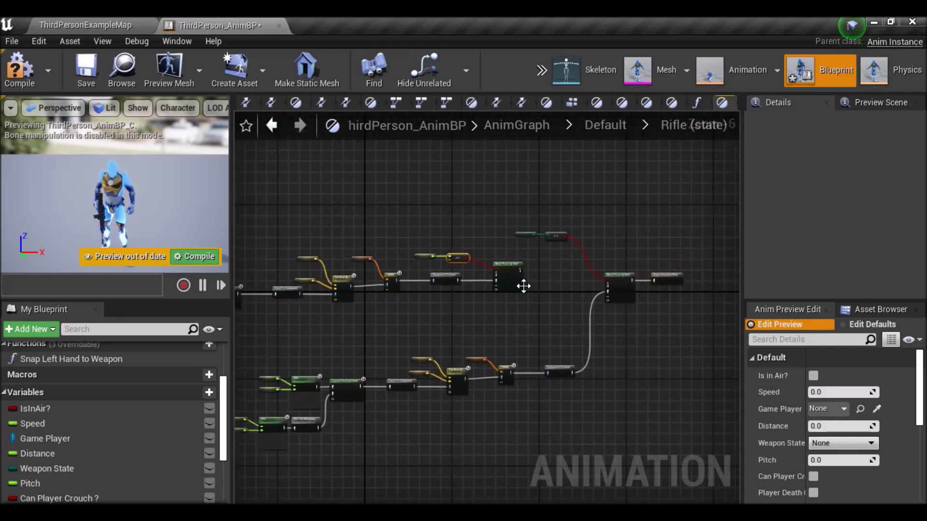
{"action": "scroll", "coordinate": [525, 279], "scroll_direction": "up", "scroll_amount": 2}
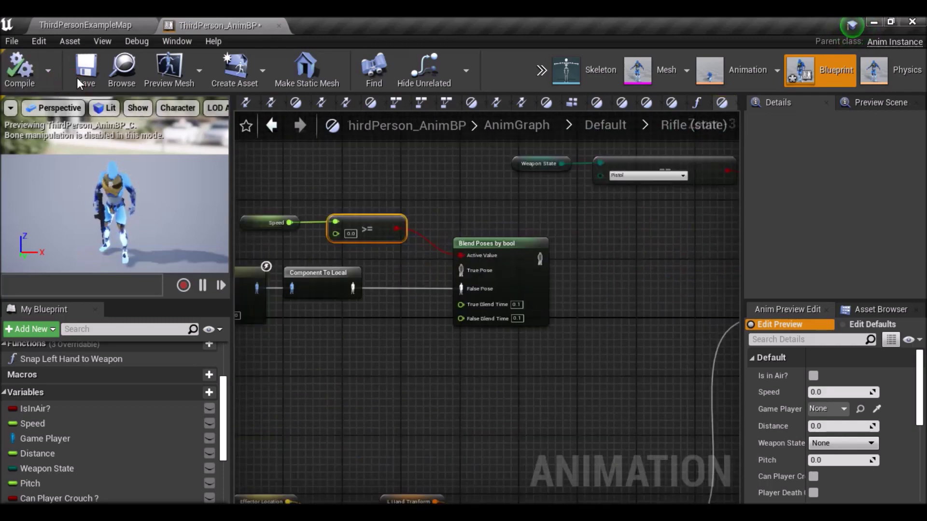
{"action": "left_click", "coordinate": [84, 24]}
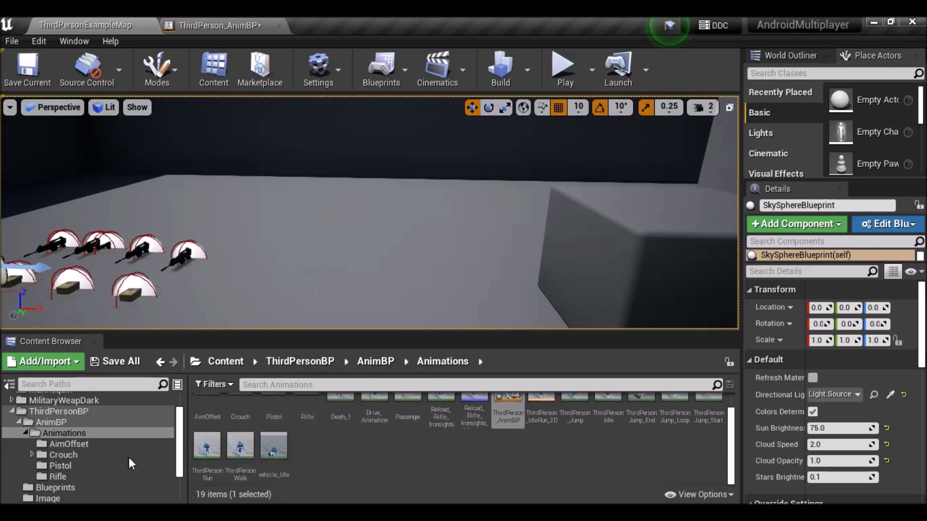
Open the MyGamePlayer blueprint from the ThirdPersonBP Blueprints folder
{"action": "scroll", "coordinate": [83, 473], "scroll_direction": "down", "scroll_amount": 3}
{"action": "left_click", "coordinate": [55, 444]}
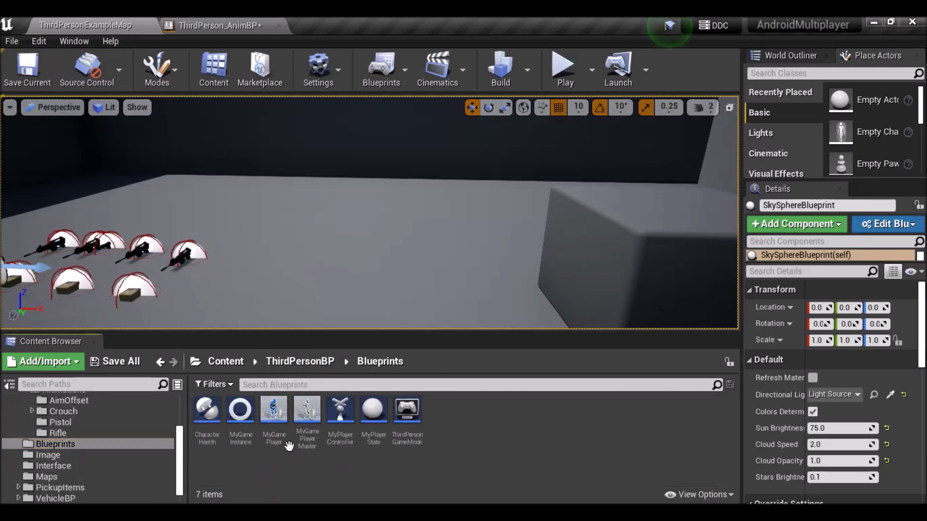
{"action": "double_click", "coordinate": [277, 430]}
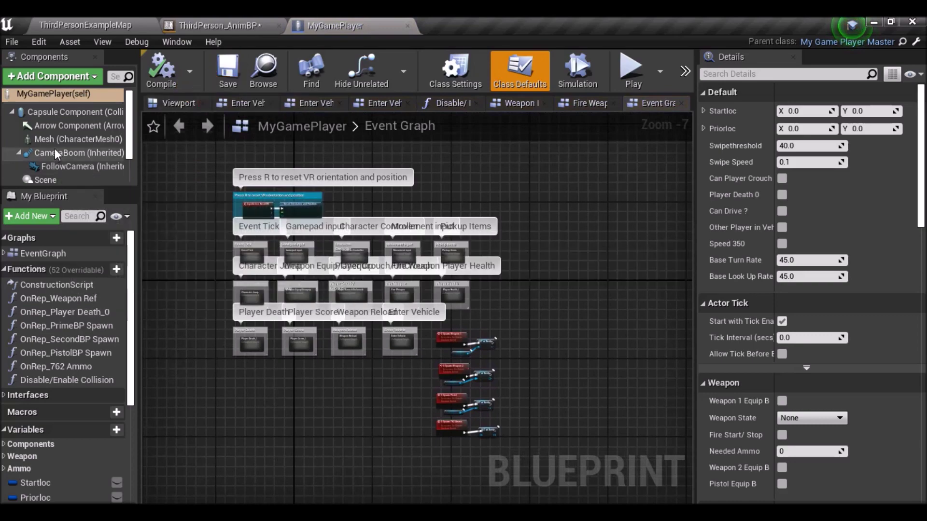
Filter Character Movement details for walk settings, then go back to ThirdPerson_AnimBP
{"action": "scroll", "coordinate": [54, 153], "scroll_direction": "down", "scroll_amount": 2}
{"action": "left_click", "coordinate": [53, 162]}
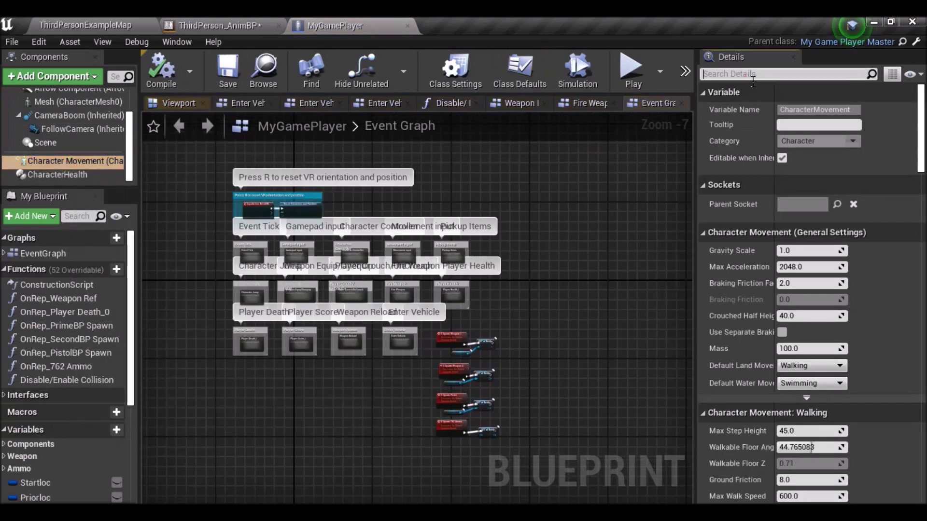
{"action": "type", "text": "walk"}
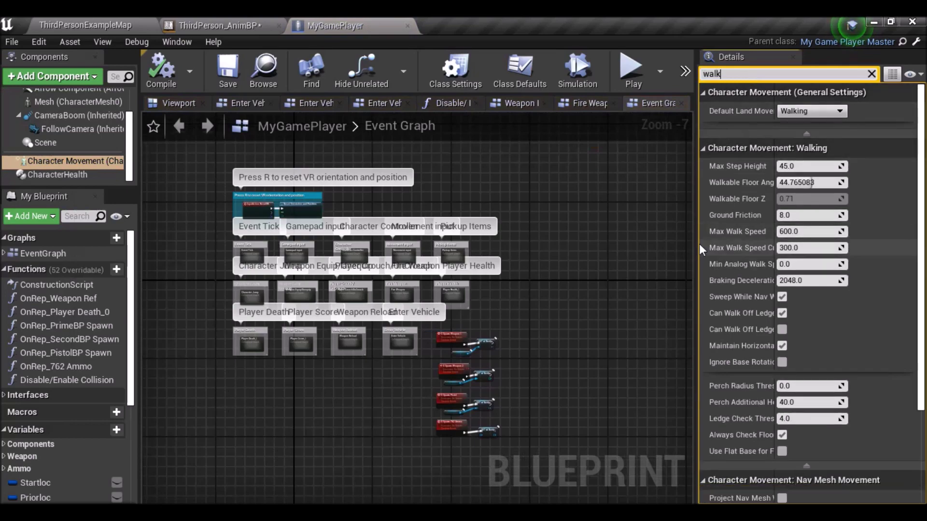
{"action": "left_click_drag", "start_coordinate": [701, 246], "coordinate": [568, 246]}
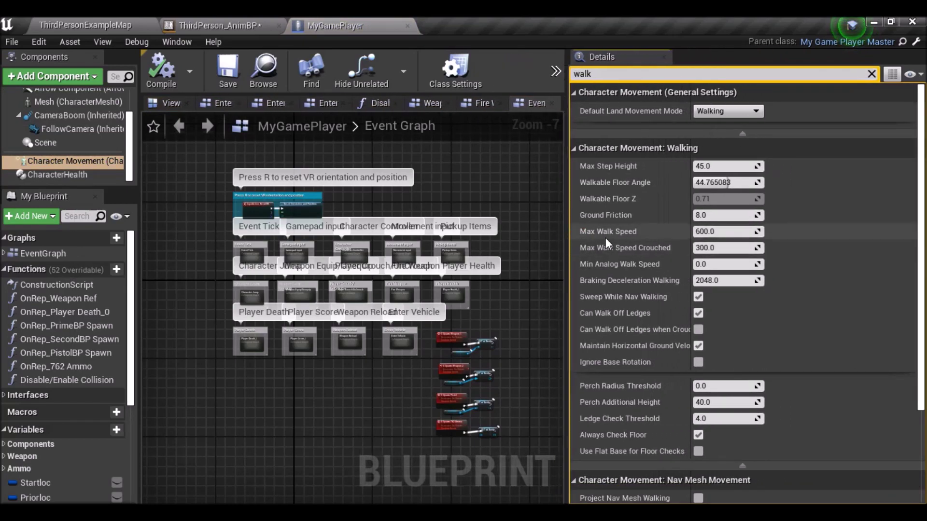
{"action": "left_click", "coordinate": [249, 20]}
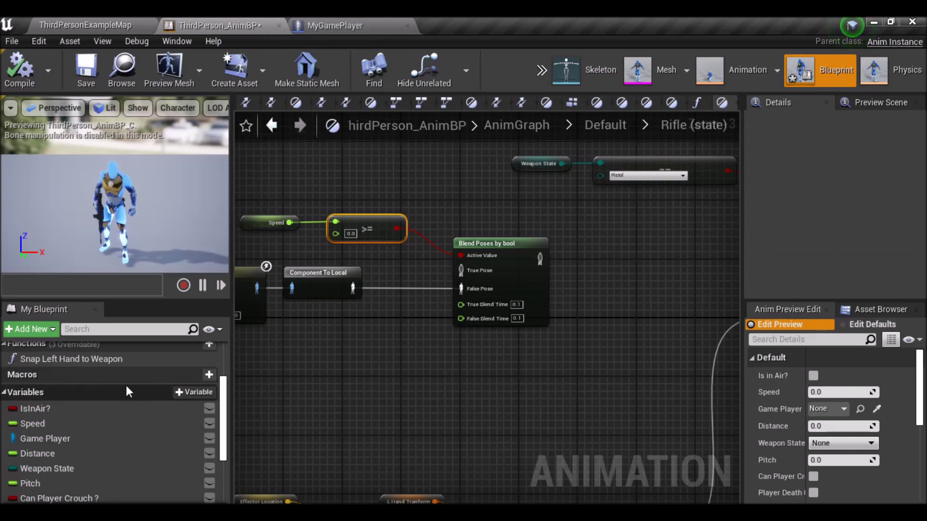
Open the Rifle state's Pistol blend space and inspect its Distance and Speed axis ranges
{"action": "scroll", "coordinate": [127, 391], "scroll_direction": "up", "scroll_amount": 2}
{"action": "left_click", "coordinate": [273, 127]}
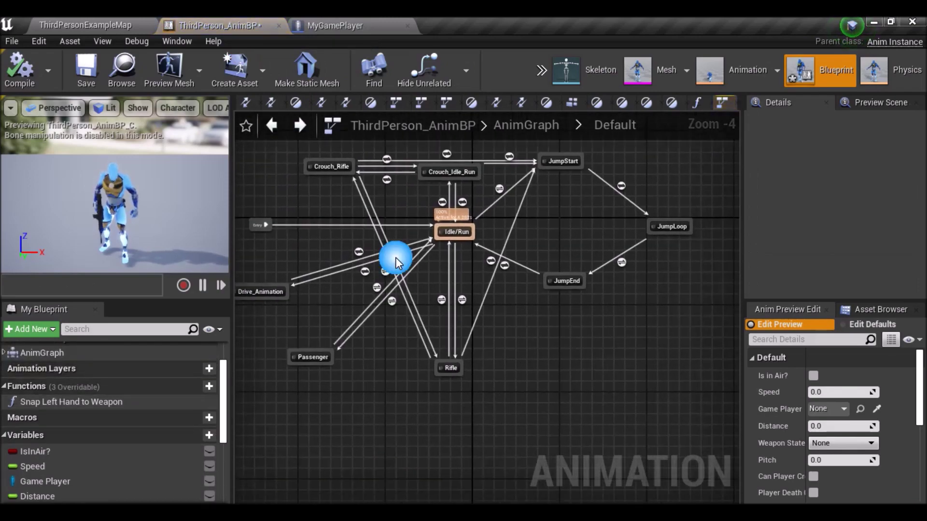
{"action": "scroll", "coordinate": [453, 379], "scroll_direction": "up", "scroll_amount": 2}
{"action": "double_click", "coordinate": [444, 370]}
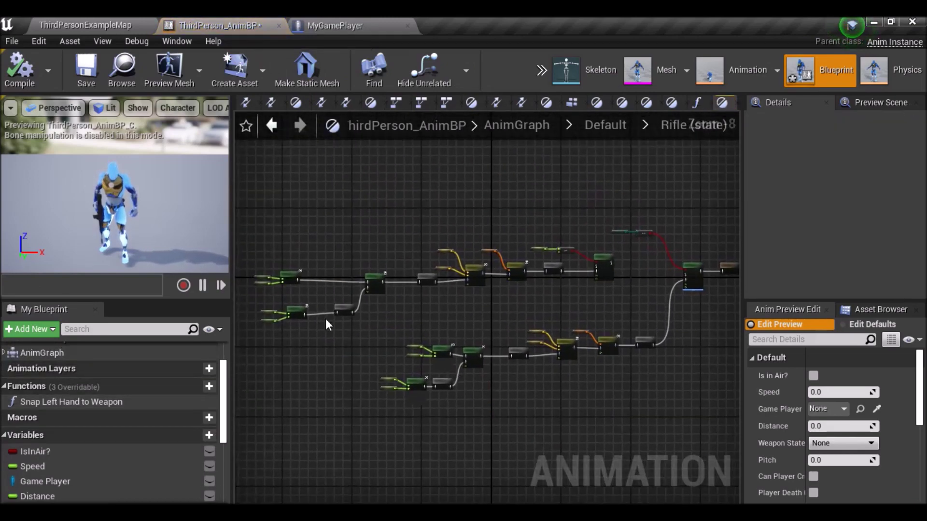
{"action": "scroll", "coordinate": [415, 280], "scroll_direction": "up", "scroll_amount": 3}
{"action": "scroll", "coordinate": [415, 213], "scroll_direction": "up", "scroll_amount": 2}
{"action": "double_click", "coordinate": [415, 214]}
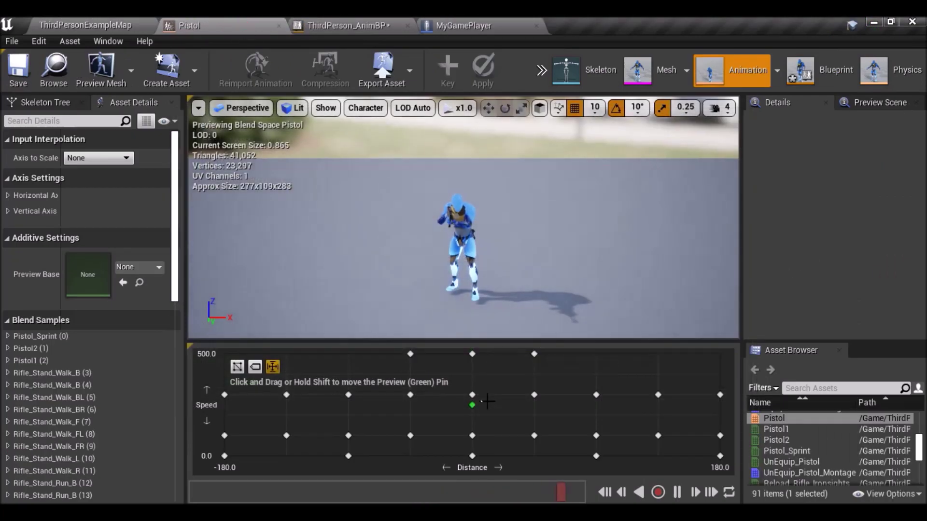
{"action": "left_click_drag", "start_coordinate": [472, 405], "coordinate": [470, 354]}
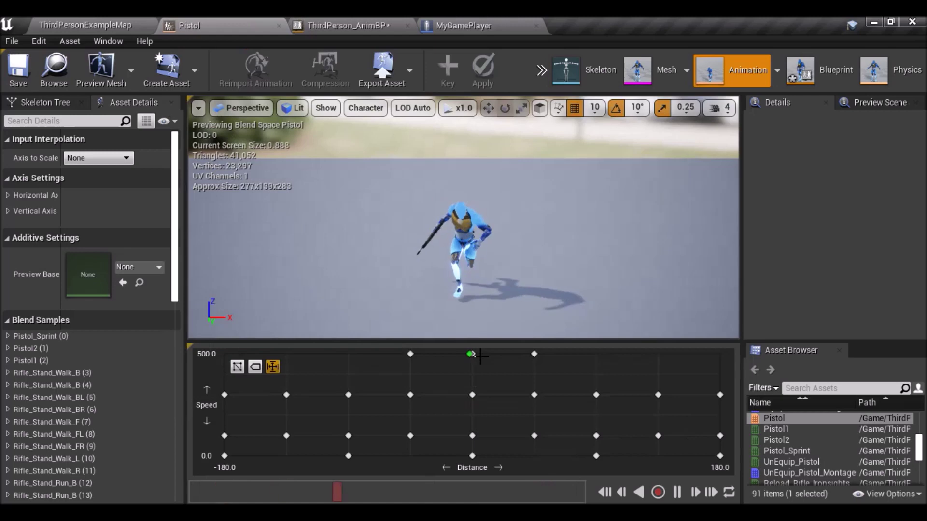
{"action": "left_click", "coordinate": [8, 195]}
{"action": "left_click", "coordinate": [7, 310]}
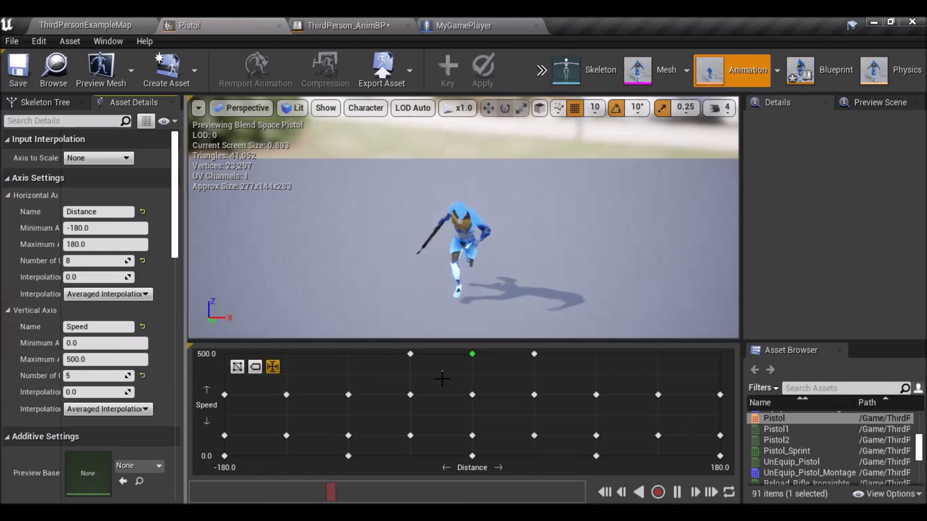
Save MyGamePlayer with Max Walk Speed set to 500
{"action": "left_click", "coordinate": [464, 26]}
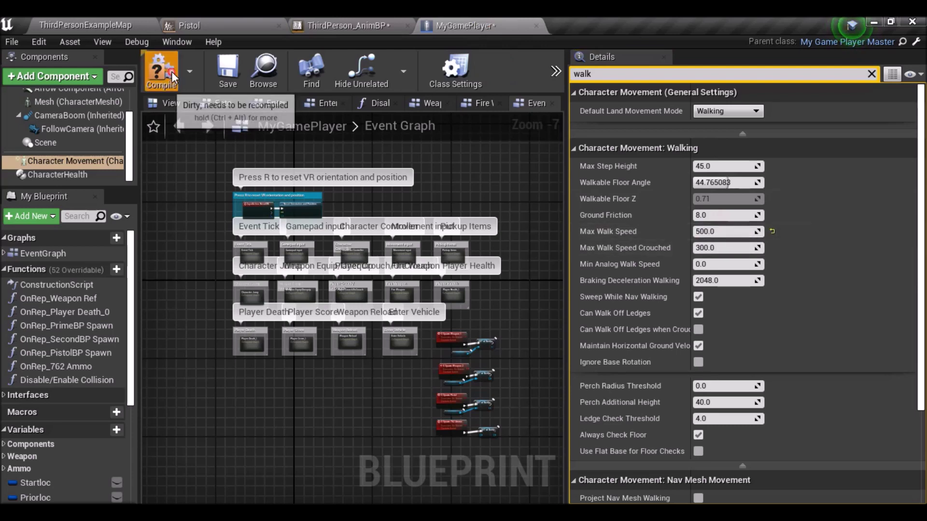
{"action": "left_click", "coordinate": [234, 73]}
{"action": "left_click", "coordinate": [197, 19]}
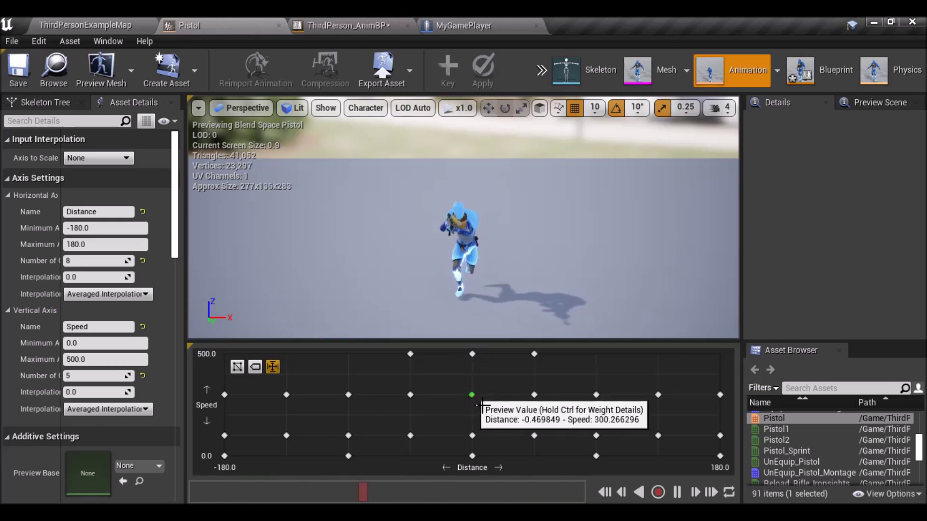
Return to ThirdPerson_AnimBP and bring the Speed comparison nodes into view
{"action": "left_click", "coordinate": [364, 27]}
{"action": "left_click", "coordinate": [462, 22]}
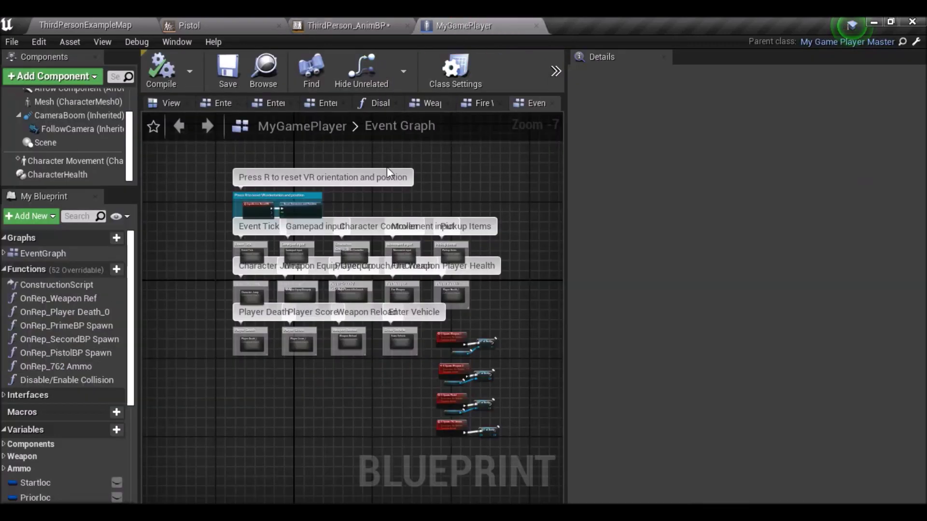
{"action": "left_click", "coordinate": [360, 24]}
{"action": "mouse_move", "coordinate": [442, 272]}
{"action": "right_mouse_down"}
{"action": "mouse_move", "coordinate": [355, 296]}
{"action": "mouse_move", "coordinate": [444, 301]}
{"action": "right_mouse_up"}
{"action": "scroll", "coordinate": [355, 296], "scroll_direction": "down", "scroll_amount": 3}
{"action": "scroll", "coordinate": [622, 227], "scroll_direction": "up", "scroll_amount": 5}
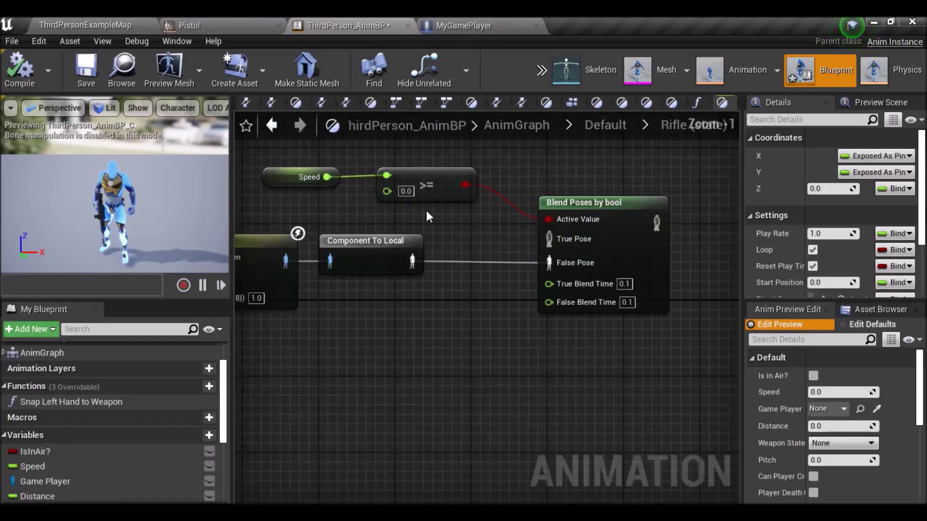
Set the >= speed threshold to 310.0 and save the animation blueprint
{"action": "left_click", "coordinate": [402, 187]}
{"action": "type", "text": "310"}
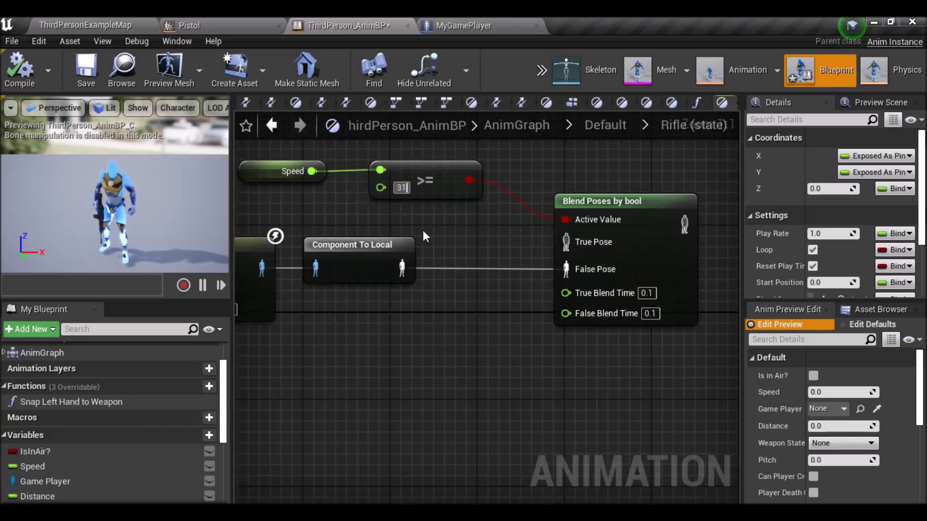
{"action": "left_click", "coordinate": [456, 253]}
{"action": "right_click_drag", "start_coordinate": [493, 255], "coordinate": [432, 241]}
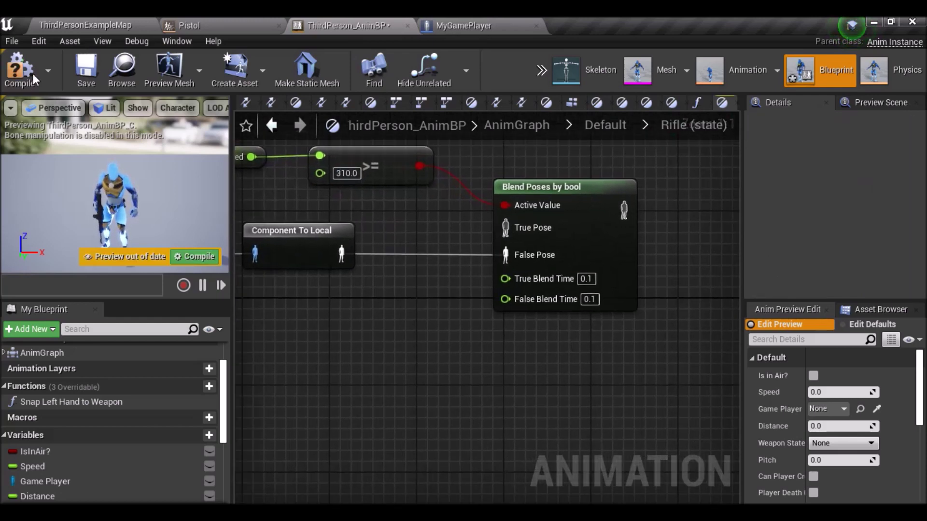
{"action": "left_click", "coordinate": [88, 75]}
{"action": "scroll", "coordinate": [516, 296], "scroll_direction": "down", "scroll_amount": 3}
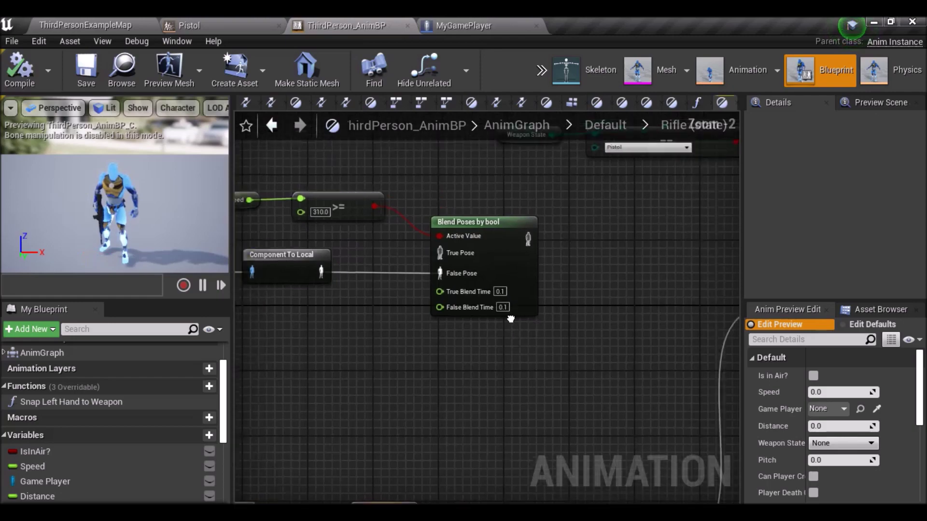
Connect the first blend's output to the next blend and select the pose nodes
{"action": "left_click_drag", "start_coordinate": [596, 299], "coordinate": [595, 300]}
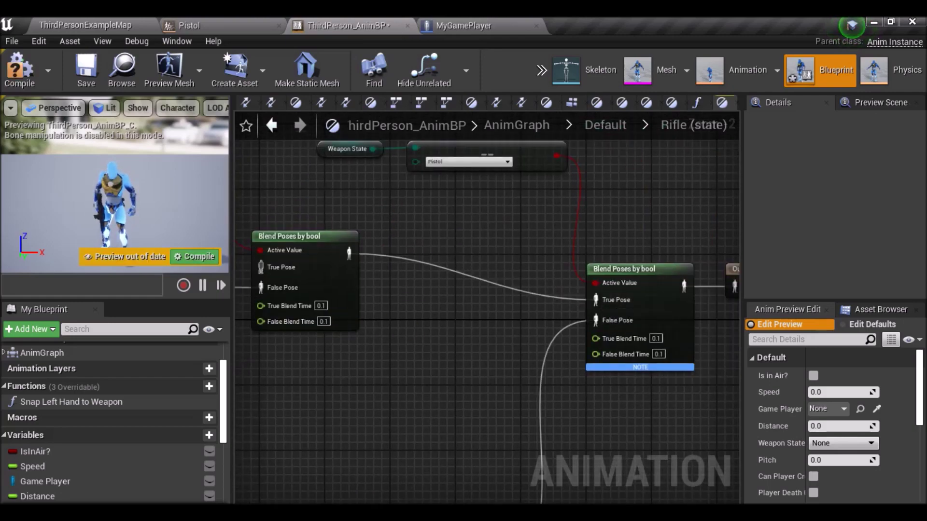
{"action": "scroll", "coordinate": [541, 305], "scroll_direction": "down", "scroll_amount": 5}
{"action": "scroll", "coordinate": [593, 302], "scroll_direction": "down", "scroll_amount": 2}
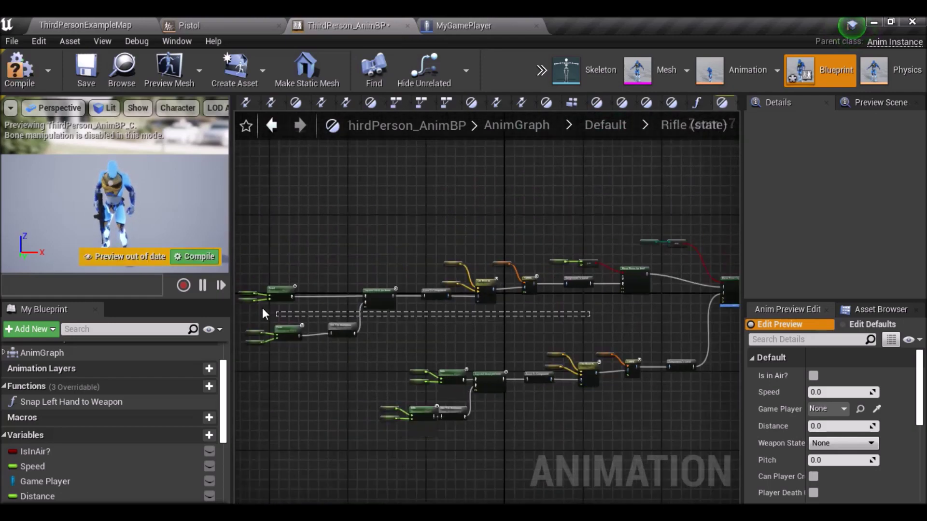
{"action": "left_click_drag", "start_coordinate": [269, 315], "coordinate": [281, 284]}
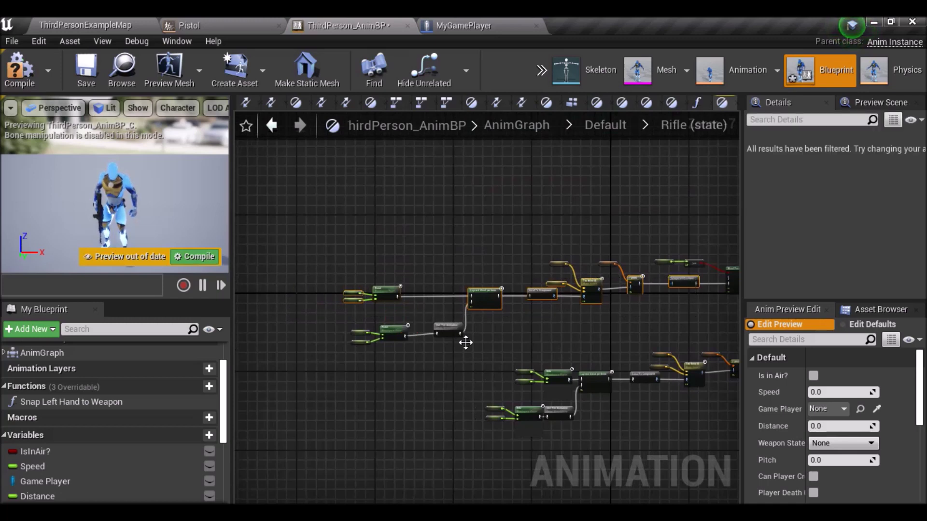
{"action": "scroll", "coordinate": [531, 325], "scroll_direction": "up", "scroll_amount": 2}
{"action": "scroll", "coordinate": [531, 326], "scroll_direction": "up", "scroll_amount": 1}
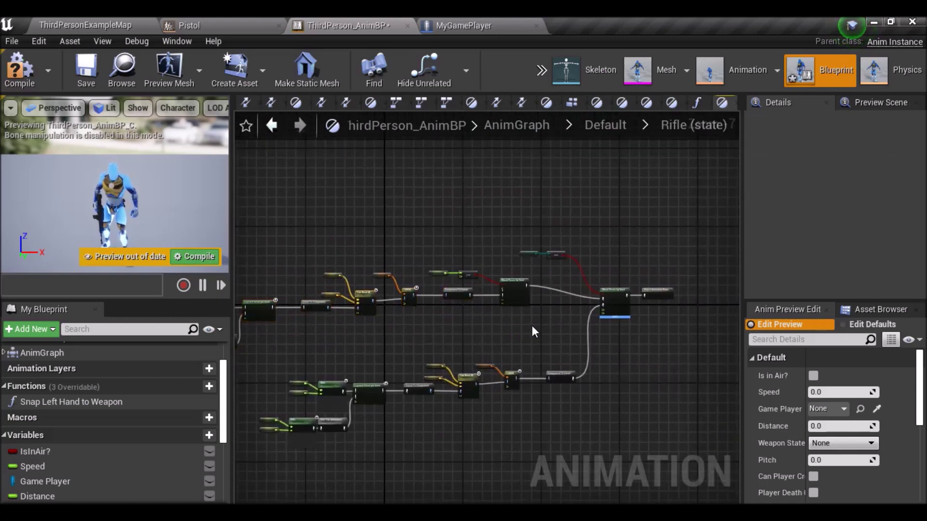
Raise the comparison, Blend Poses by bool and output pose nodes into alignment
{"action": "left_click_drag", "start_coordinate": [500, 279], "coordinate": [511, 244]}
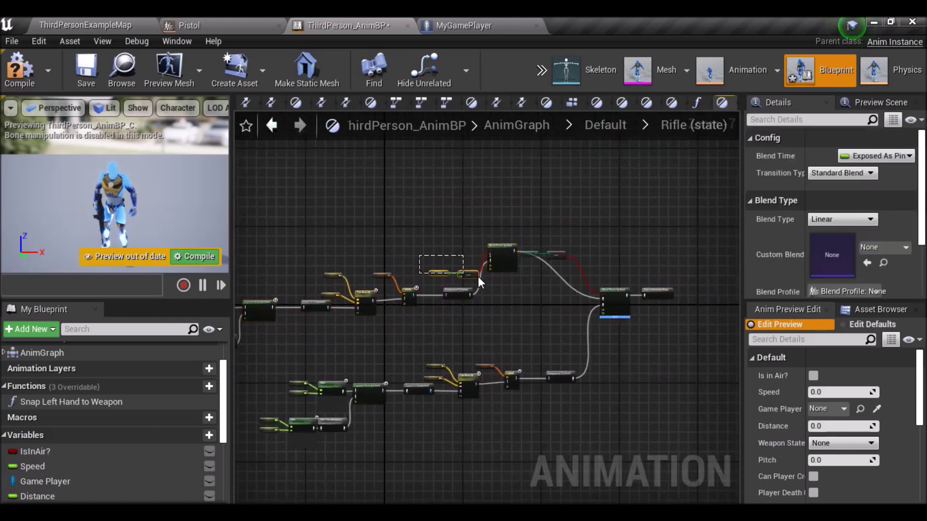
{"action": "left_click_drag", "start_coordinate": [476, 276], "coordinate": [461, 229]}
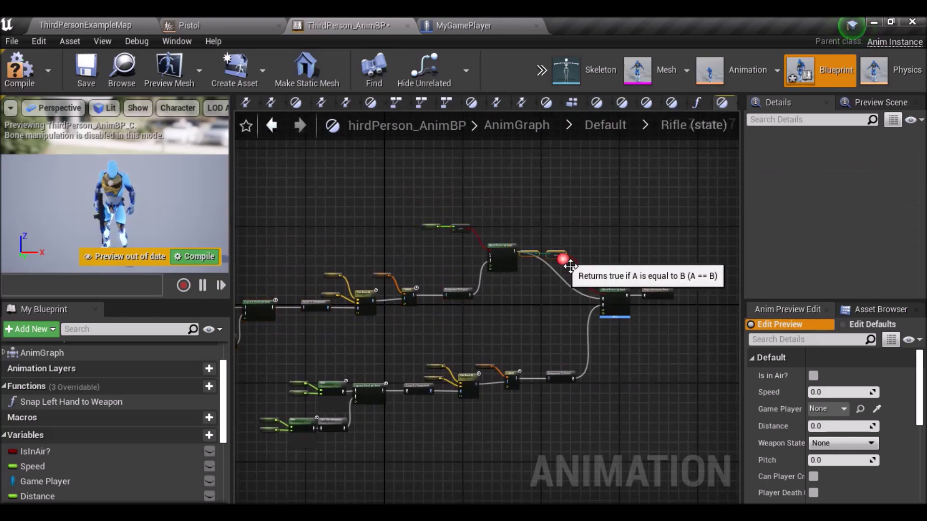
{"action": "left_click_drag", "start_coordinate": [630, 301], "coordinate": [626, 261]}
{"action": "left_click_drag", "start_coordinate": [666, 291], "coordinate": [662, 257]}
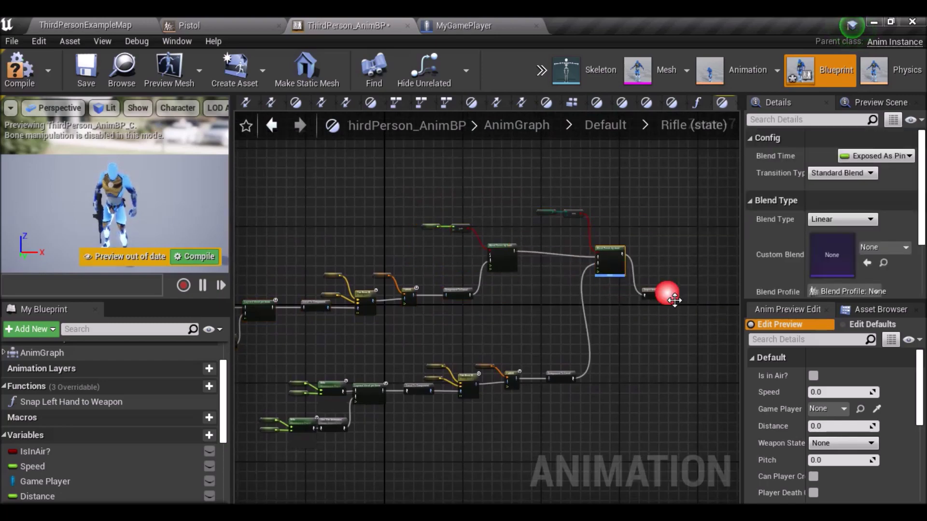
{"action": "scroll", "coordinate": [388, 288], "scroll_direction": "up", "scroll_amount": 4}
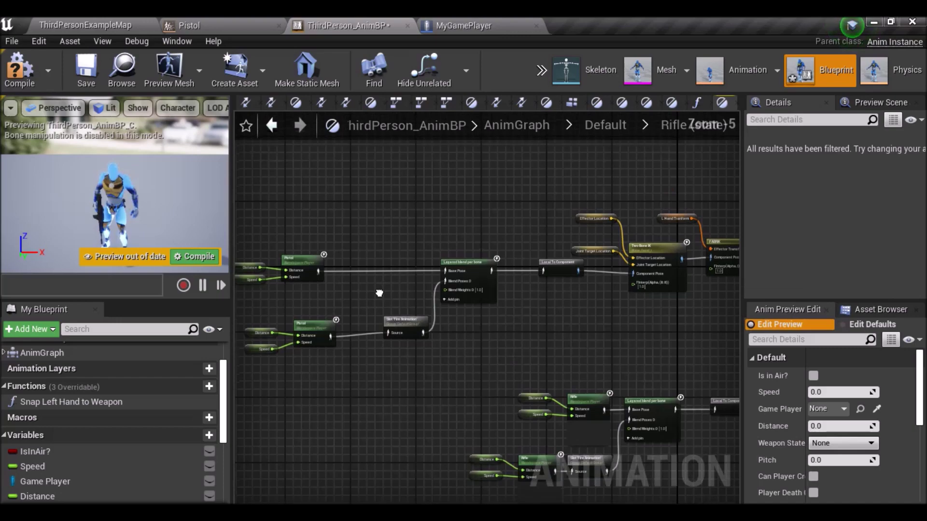
Duplicate the Pistol blendspace node along with its Distance and Speed inputs
{"action": "right_click", "coordinate": [393, 261]}
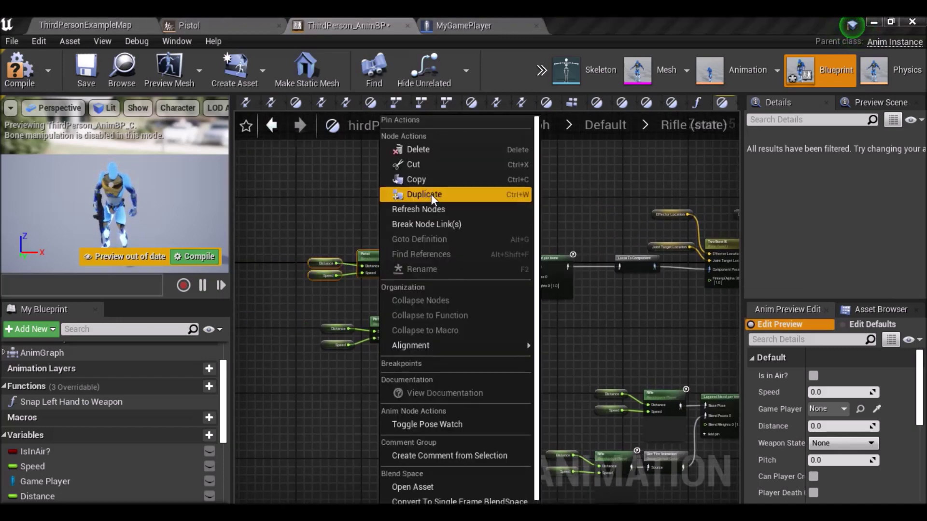
{"action": "left_click", "coordinate": [431, 194]}
{"action": "scroll", "coordinate": [511, 206], "scroll_direction": "up", "scroll_amount": 2}
{"action": "key", "text": "ctrl+v"}
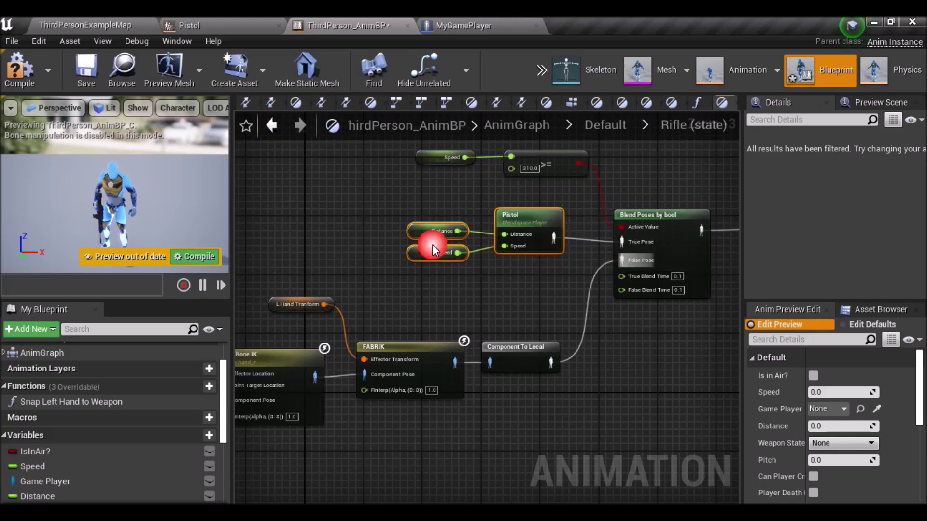
Compile and save the animation blueprint, then widen MyGamePlayer's graph area
{"action": "left_click", "coordinate": [16, 85]}
{"action": "left_click", "coordinate": [94, 70]}
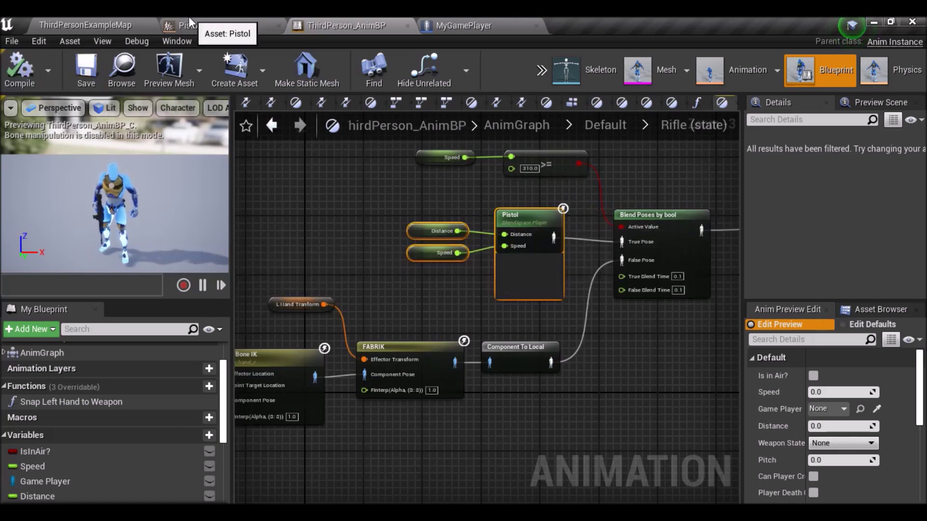
{"action": "left_click", "coordinate": [487, 20]}
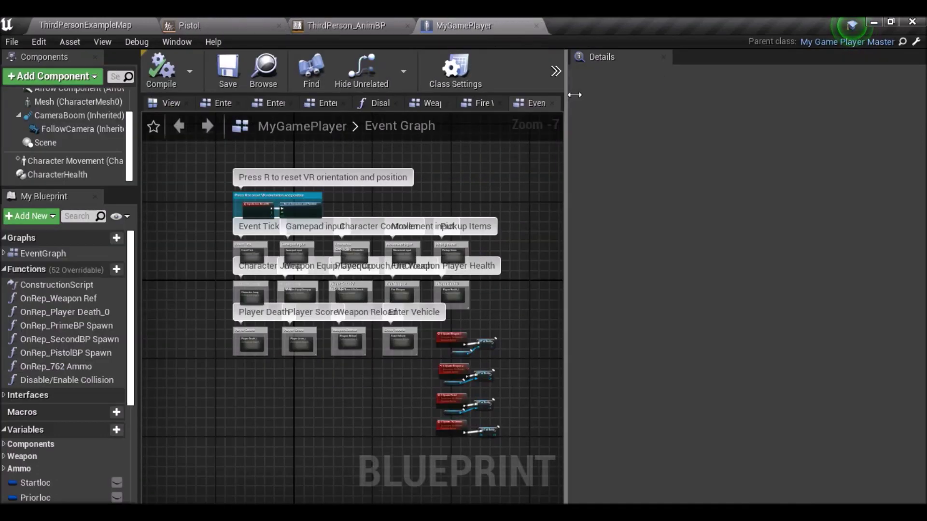
{"action": "left_click_drag", "start_coordinate": [574, 95], "coordinate": [779, 95]}
Start a standalone game and pick up the pistol
{"action": "left_click", "coordinate": [644, 65]}
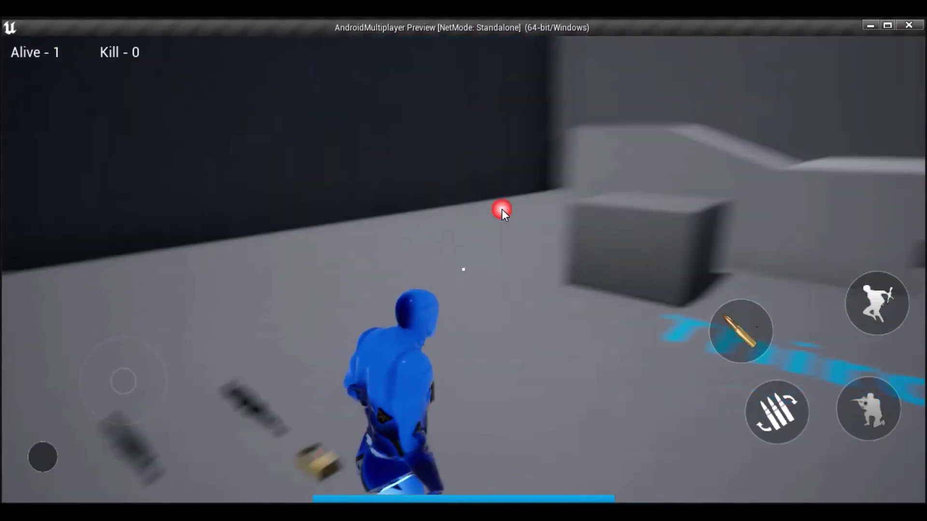
{"action": "left_click_drag", "start_coordinate": [502, 210], "coordinate": [368, 208]}
{"action": "left_click_drag", "start_coordinate": [673, 197], "coordinate": [552, 171]}
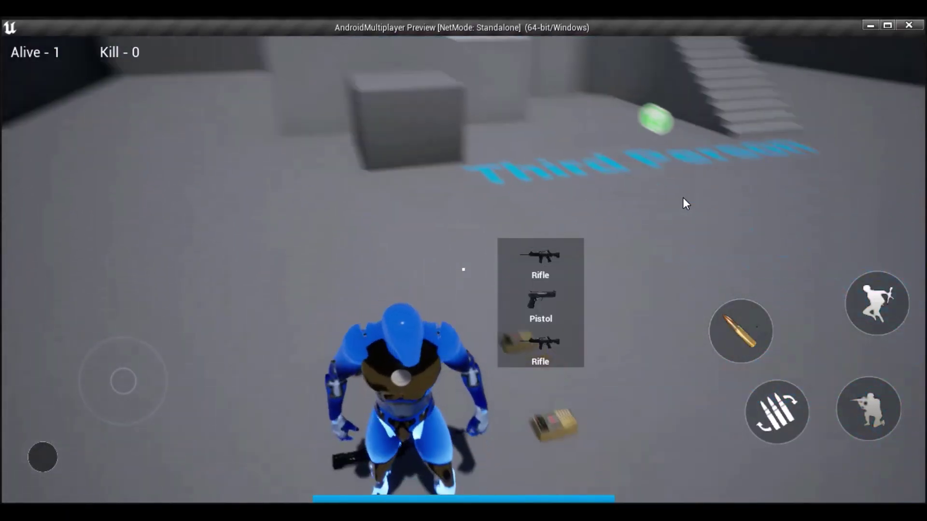
{"action": "left_click_drag", "start_coordinate": [682, 198], "coordinate": [575, 247]}
{"action": "left_click", "coordinate": [549, 304]}
Equip the pistol, check the grip from several angles, then return to the level editor
{"action": "left_click_drag", "start_coordinate": [631, 62], "coordinate": [612, 108]}
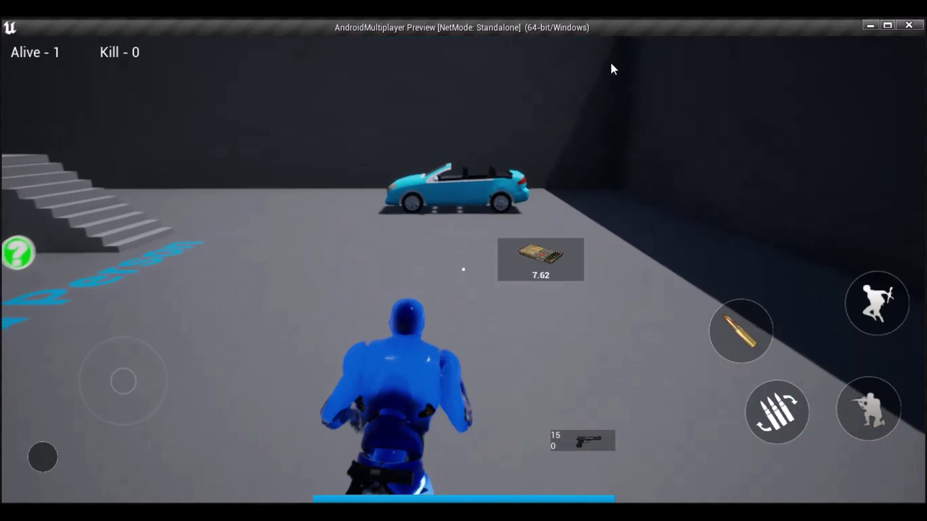
{"action": "left_click", "coordinate": [587, 428]}
{"action": "mouse_move", "coordinate": [531, 203]}
{"action": "left_mouse_down"}
{"action": "mouse_move", "coordinate": [597, 187]}
{"action": "mouse_move", "coordinate": [497, 159]}
{"action": "left_mouse_up"}
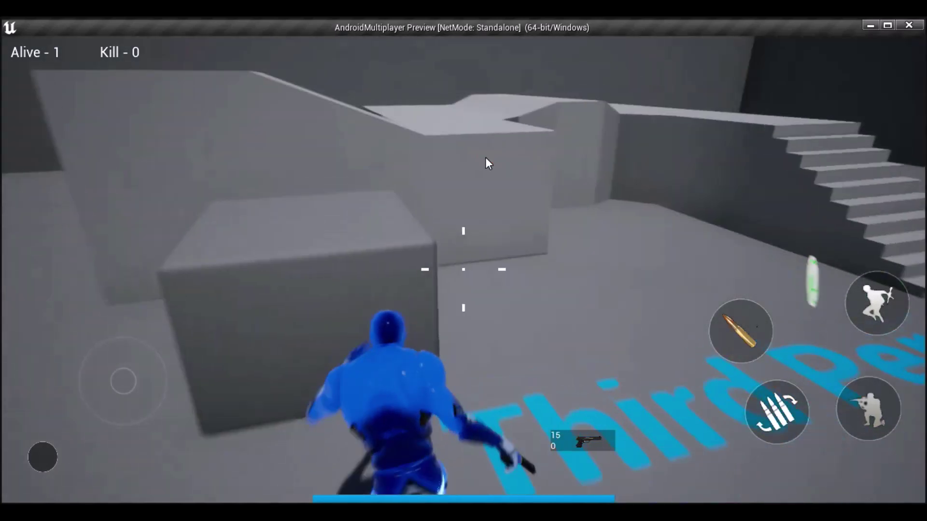
{"action": "mouse_move", "coordinate": [498, 157]}
{"action": "left_mouse_down"}
{"action": "mouse_move", "coordinate": [758, 151]}
{"action": "mouse_move", "coordinate": [369, 151]}
{"action": "left_mouse_up"}
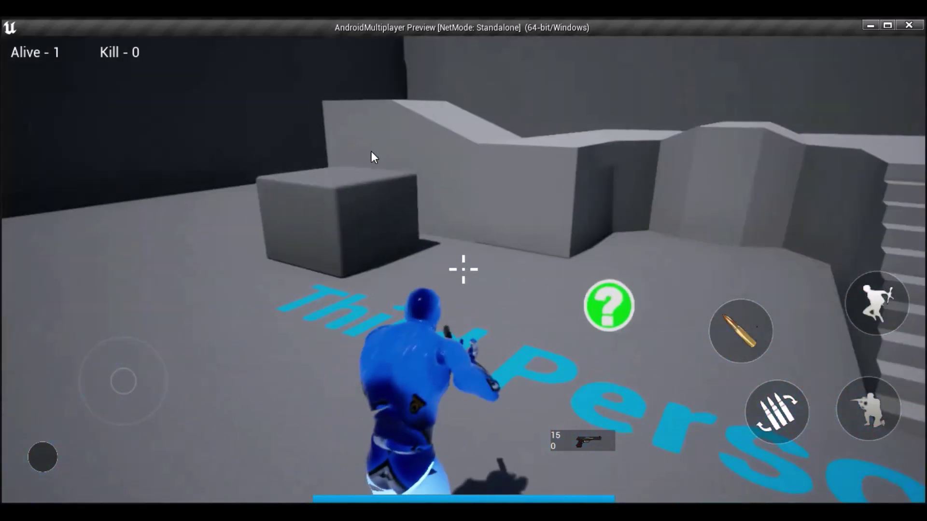
{"action": "left_click_drag", "start_coordinate": [468, 143], "coordinate": [568, 152]}
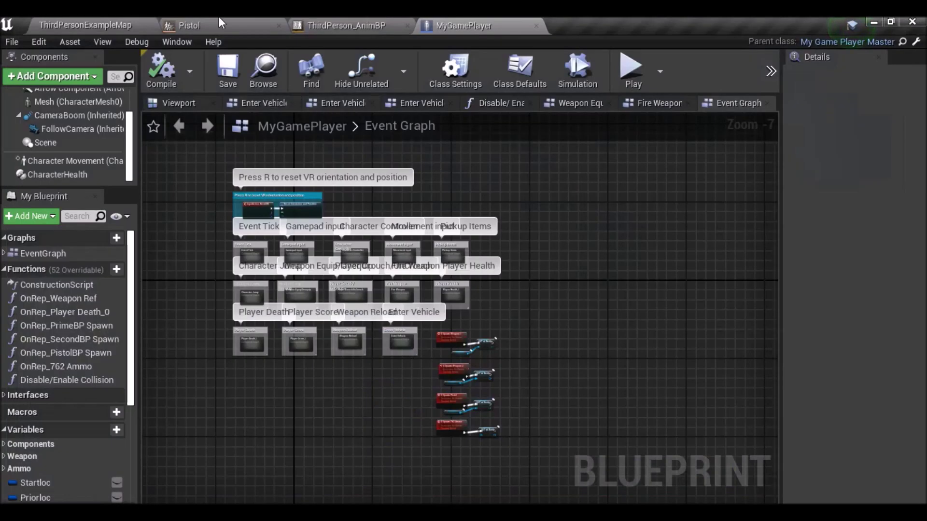
{"action": "left_click", "coordinate": [105, 24]}
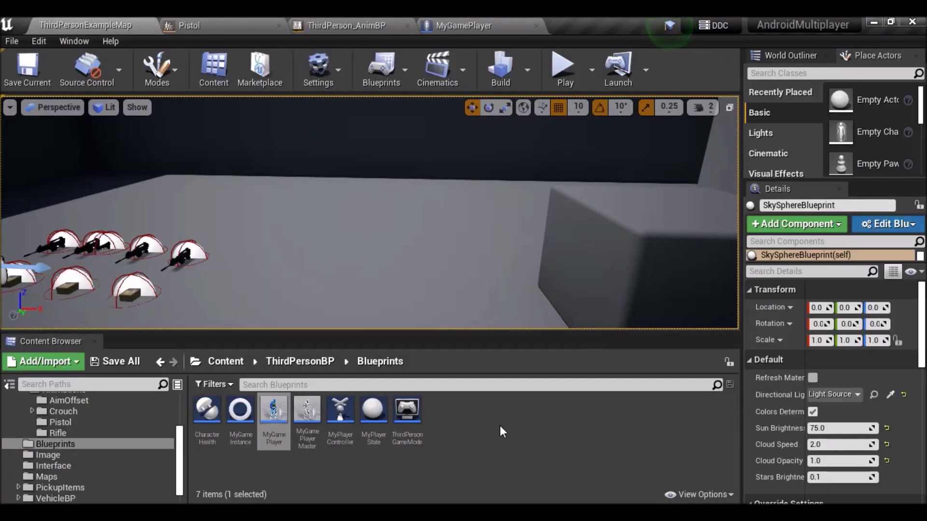
Play the game in the selected viewport, turn toward the guns, and equip the pistol
{"action": "left_click", "coordinate": [592, 69]}
{"action": "left_click", "coordinate": [624, 111]}
{"action": "mouse_move", "coordinate": [529, 219]}
{"action": "left_mouse_down"}
{"action": "mouse_move", "coordinate": [384, 185]}
{"action": "mouse_move", "coordinate": [421, 169]}
{"action": "mouse_move", "coordinate": [484, 170]}
{"action": "mouse_move", "coordinate": [442, 219]}
{"action": "left_mouse_up"}
{"action": "mouse_move", "coordinate": [603, 144]}
{"action": "left_mouse_down"}
{"action": "mouse_move", "coordinate": [520, 139]}
{"action": "mouse_move", "coordinate": [465, 273]}
{"action": "left_mouse_up"}
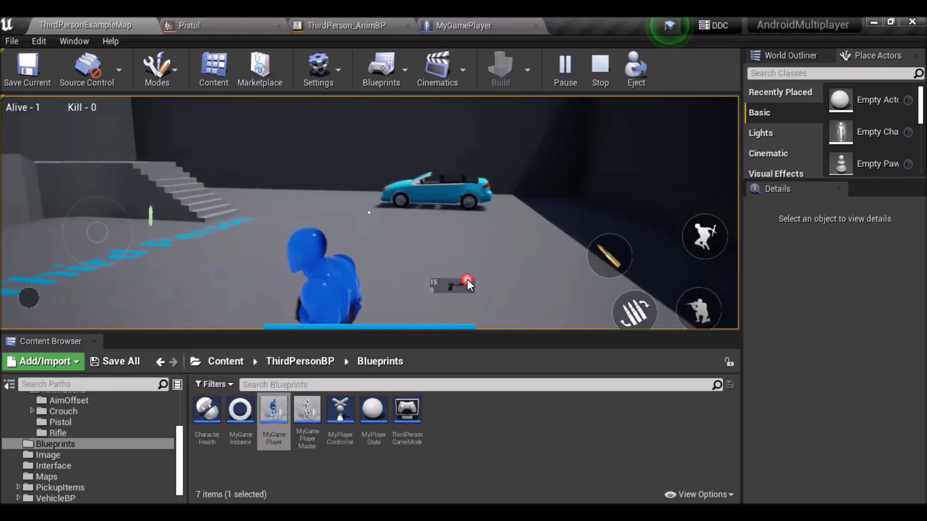
{"action": "left_click", "coordinate": [467, 279]}
{"action": "mouse_move", "coordinate": [531, 156]}
{"action": "left_mouse_down"}
{"action": "mouse_move", "coordinate": [524, 184]}
{"action": "mouse_move", "coordinate": [528, 167]}
{"action": "mouse_move", "coordinate": [556, 149]}
{"action": "left_mouse_up"}
{"action": "left_click", "coordinate": [13, 434]}
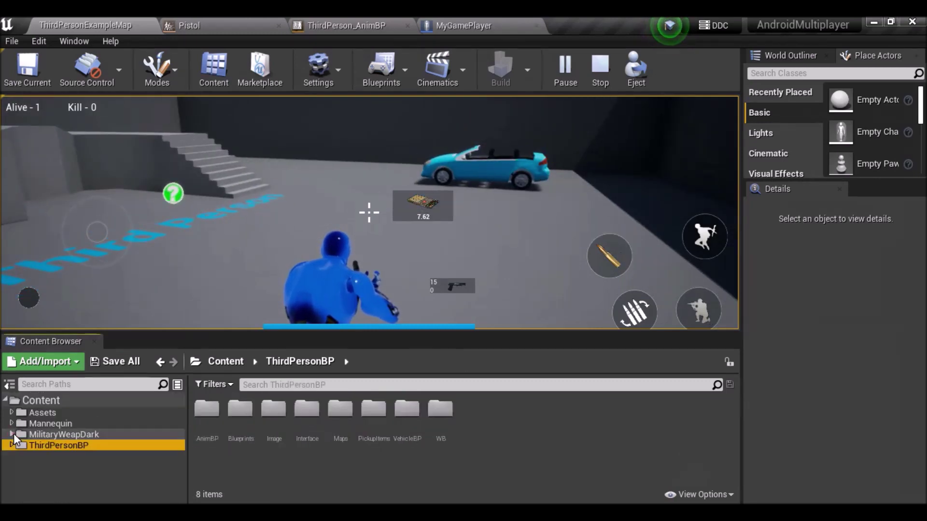
Browse to the MilitaryWeapDark > Weapons folder in the Content Browser
{"action": "left_click", "coordinate": [91, 434]}
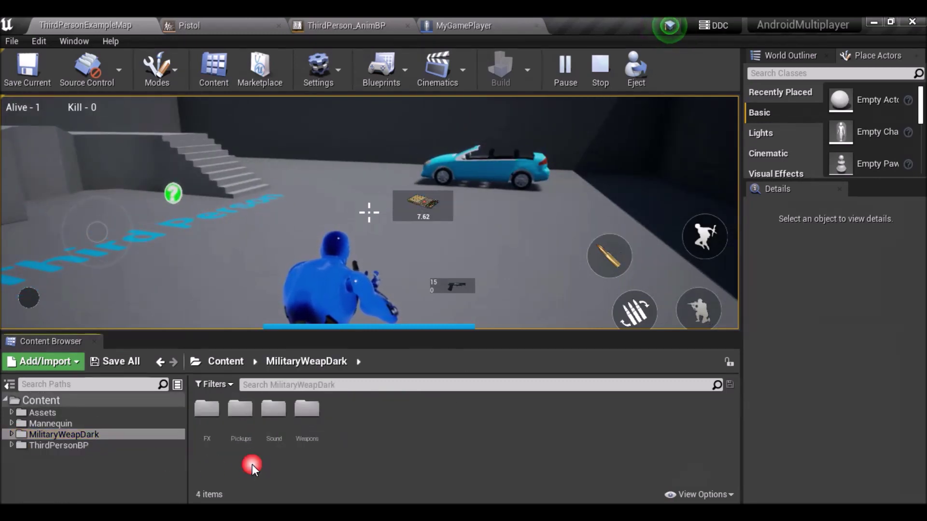
{"action": "double_click", "coordinate": [320, 438]}
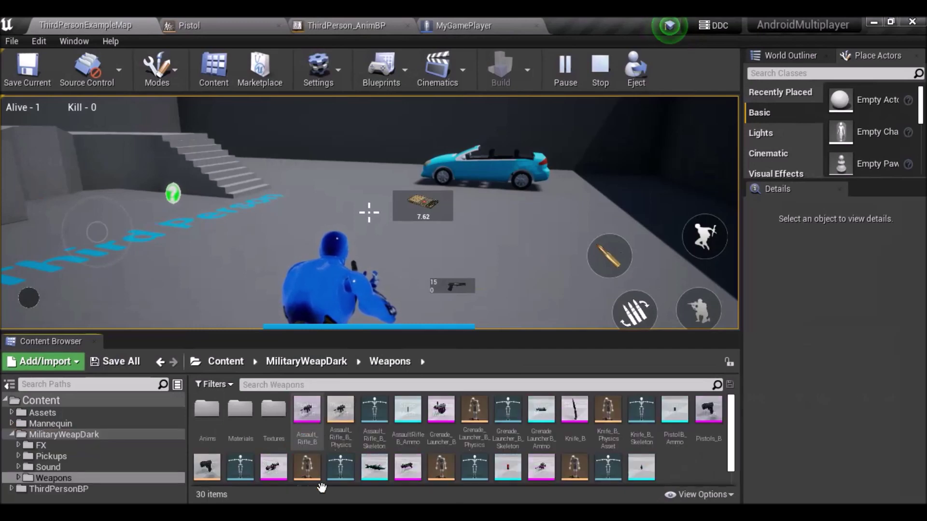
{"action": "scroll", "coordinate": [464, 476], "scroll_direction": "down", "scroll_amount": 1}
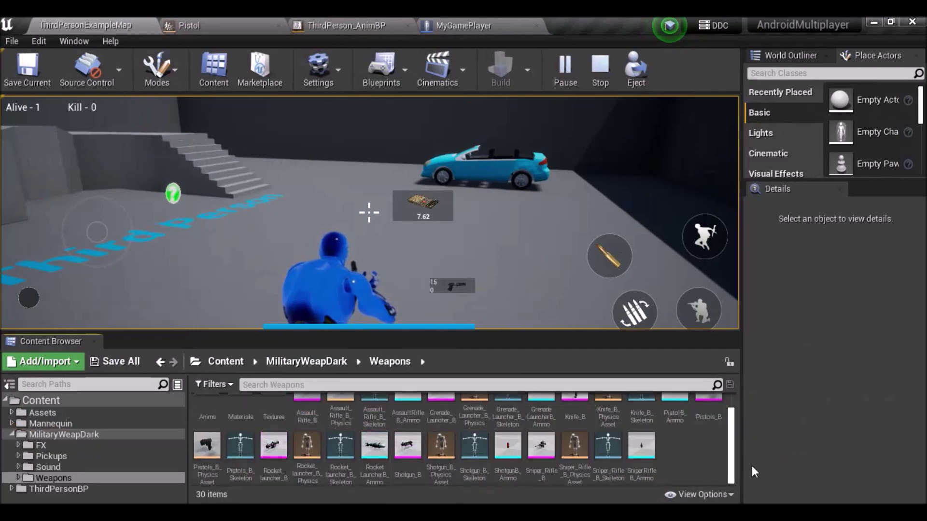
{"action": "scroll", "coordinate": [675, 458], "scroll_direction": "up", "scroll_amount": 1}
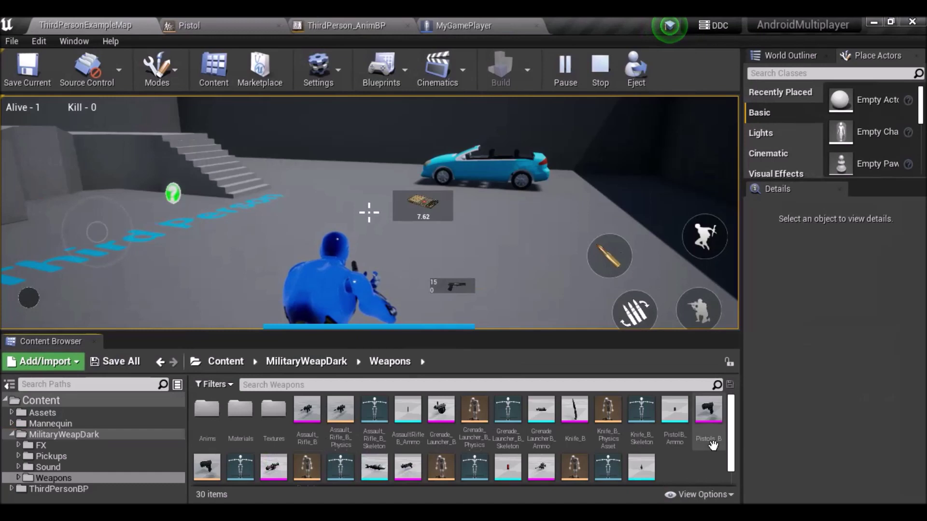
Open Pistols_B, review its Skeleton Tree and side view, then return to the level editor
{"action": "double_click", "coordinate": [710, 449]}
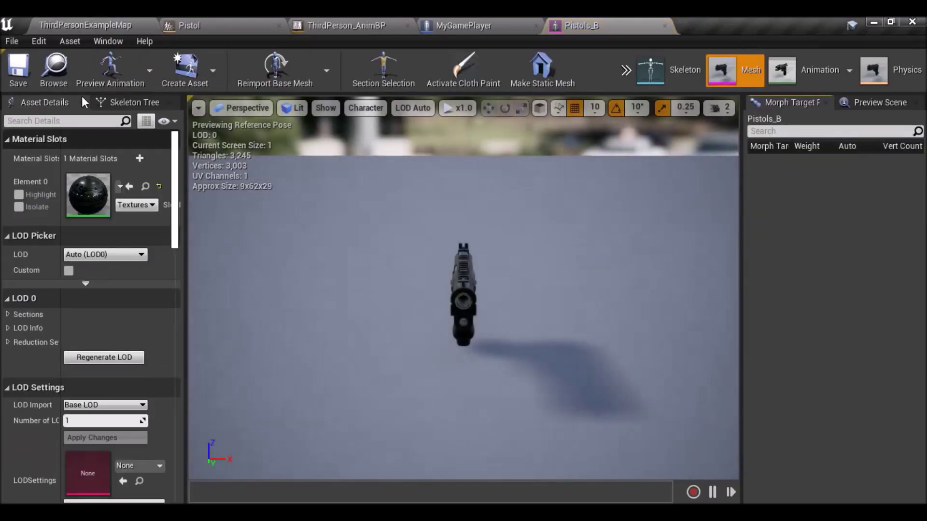
{"action": "left_click", "coordinate": [129, 101]}
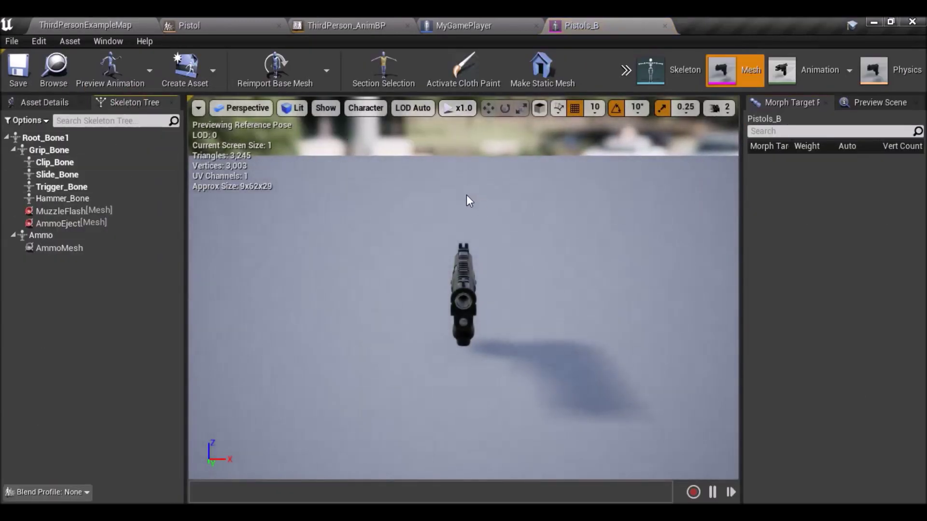
{"action": "left_click_drag", "start_coordinate": [467, 193], "coordinate": [560, 195]}
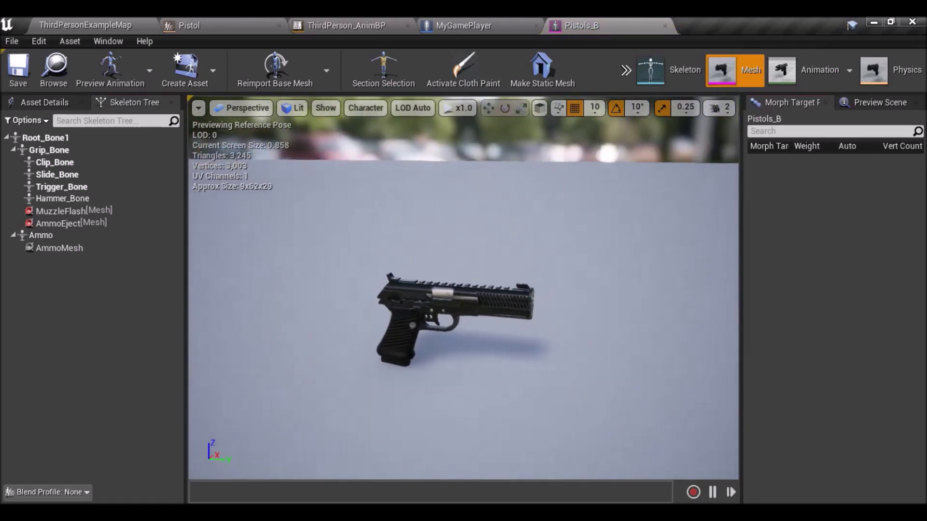
{"action": "left_click", "coordinate": [140, 24]}
{"action": "left_click", "coordinate": [319, 418]}
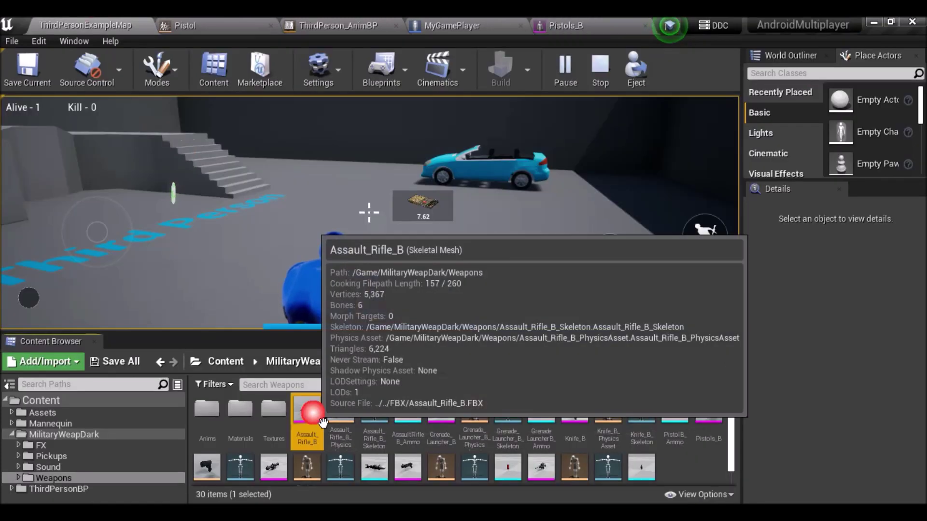
Copy the Left Hand socket from the Assault_Rifle_B skeleton
{"action": "double_click", "coordinate": [322, 422]}
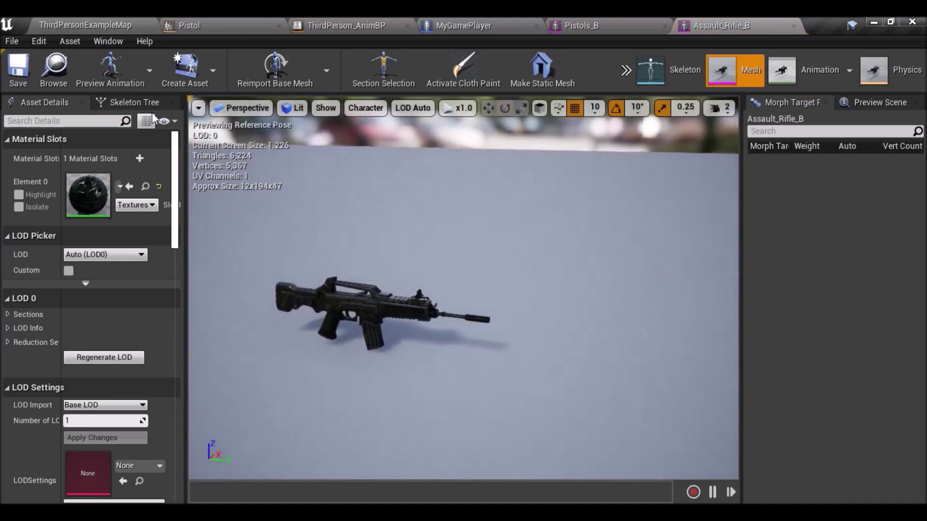
{"action": "left_click", "coordinate": [128, 102]}
{"action": "left_click", "coordinate": [53, 250]}
{"action": "right_click", "coordinate": [54, 250]}
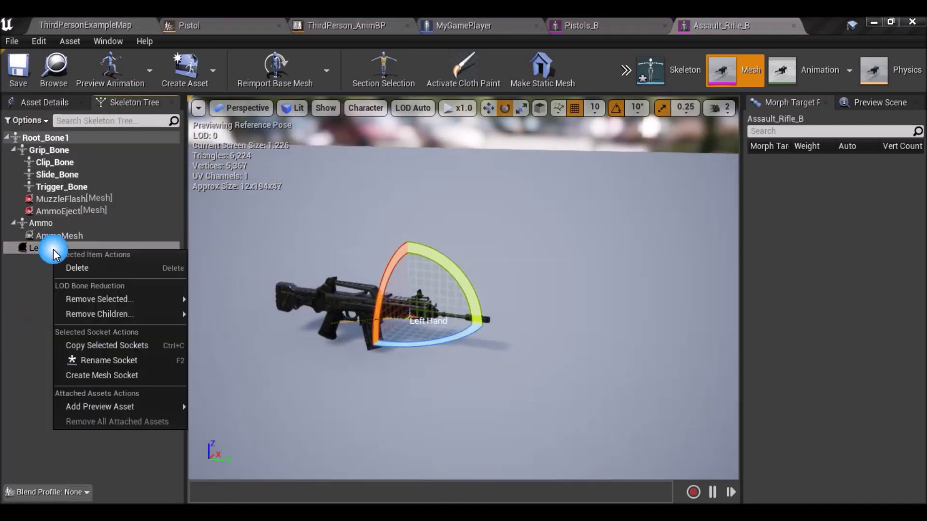
{"action": "left_click", "coordinate": [118, 345]}
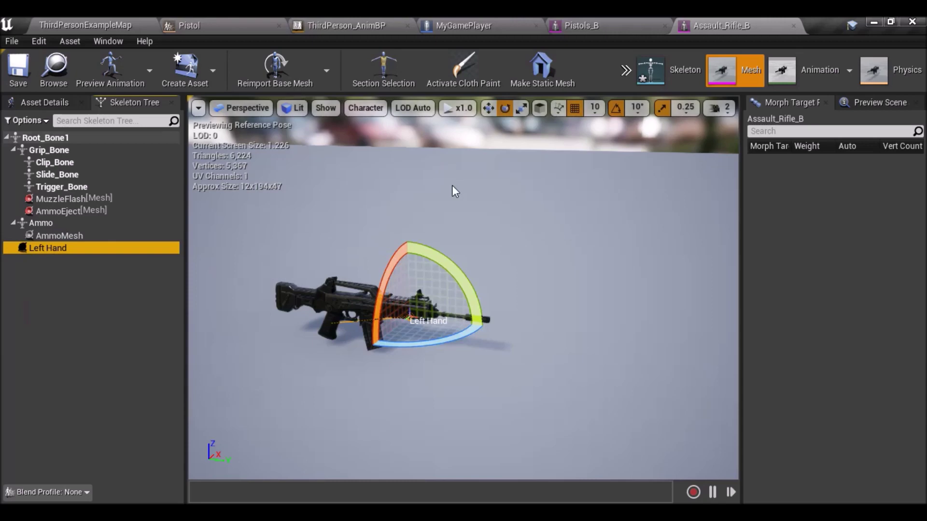
Paste the Left Hand socket under Pistols_B's Root_Bone1 and save the pistol asset
{"action": "left_click", "coordinate": [644, 21]}
{"action": "left_click", "coordinate": [47, 138]}
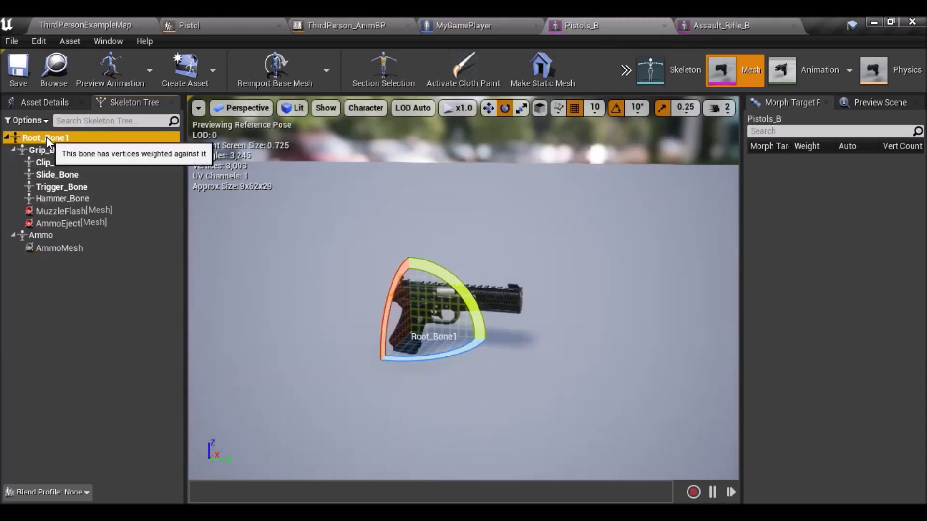
{"action": "right_click", "coordinate": [47, 137]}
{"action": "mouse_move", "coordinate": [114, 227]}
{"action": "left_click", "coordinate": [88, 200]}
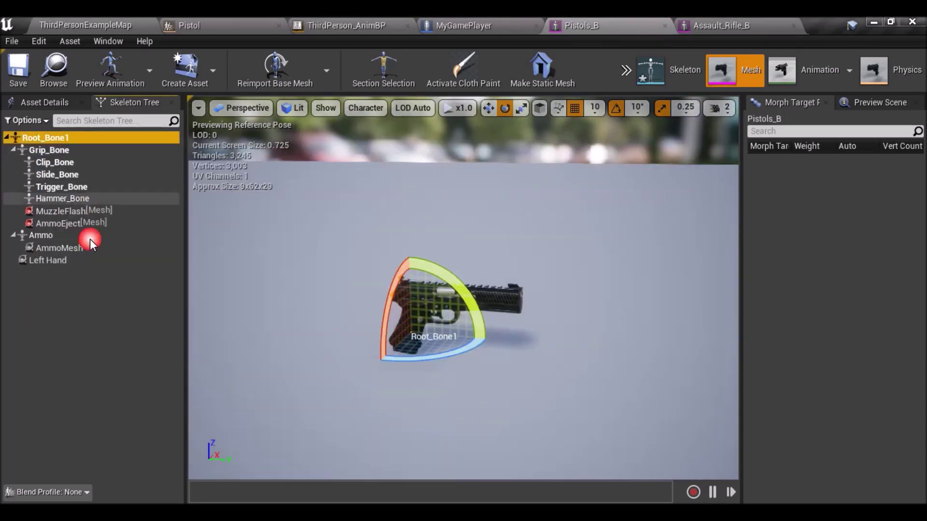
{"action": "left_click", "coordinate": [61, 266]}
{"action": "left_click", "coordinate": [25, 66]}
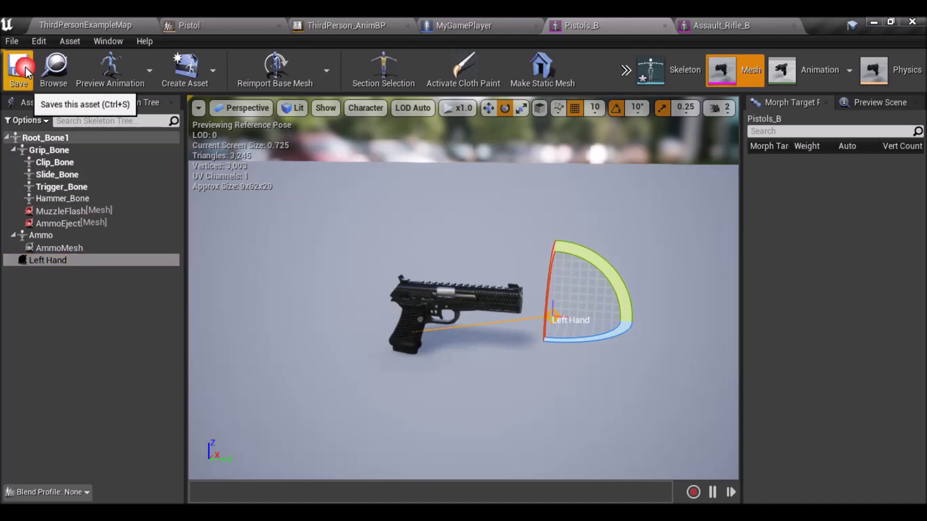
{"action": "left_click", "coordinate": [154, 29]}
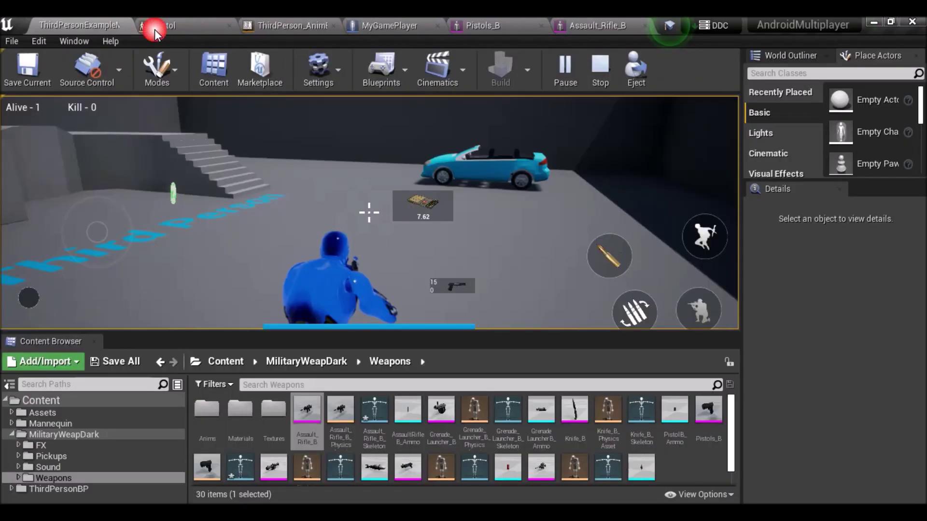
Eject with F8, orbit around the character to inspect its pistol grip, then return to Assault_Rifle_B
{"action": "mouse_move", "coordinate": [572, 178]}
{"action": "left_mouse_down"}
{"action": "mouse_move", "coordinate": [469, 175]}
{"action": "mouse_move", "coordinate": [561, 204]}
{"action": "mouse_move", "coordinate": [579, 172]}
{"action": "left_mouse_up"}
{"action": "key", "text": "F8"}
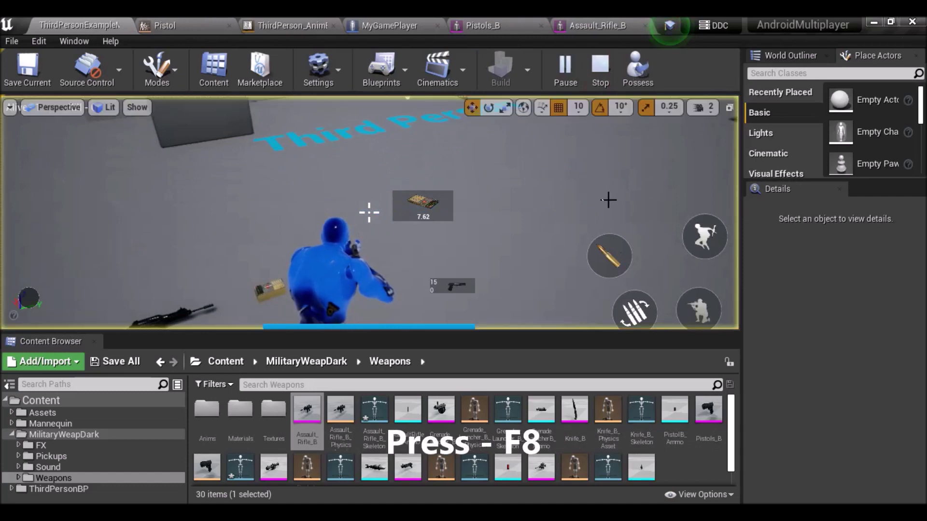
{"action": "right_click_drag", "start_coordinate": [368, 212], "coordinate": [337, 203]}
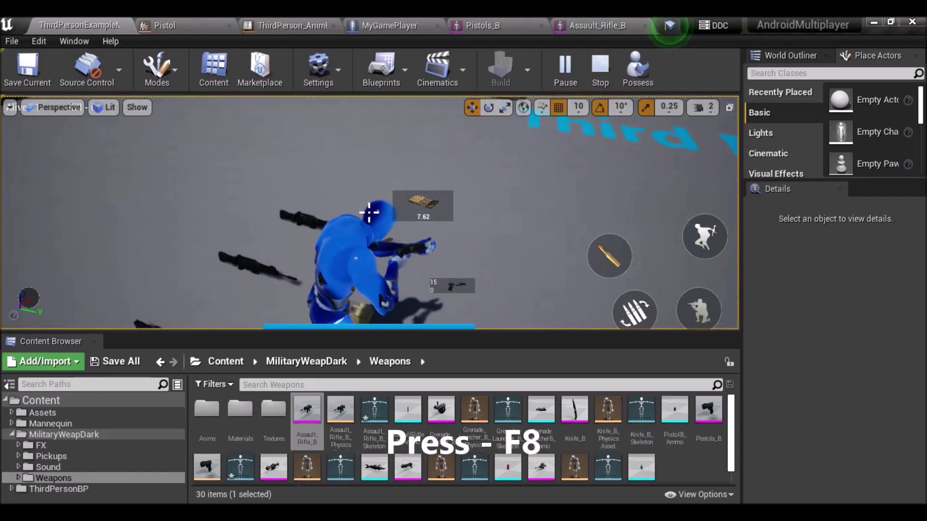
{"action": "left_click_drag", "start_coordinate": [610, 175], "coordinate": [596, 170]}
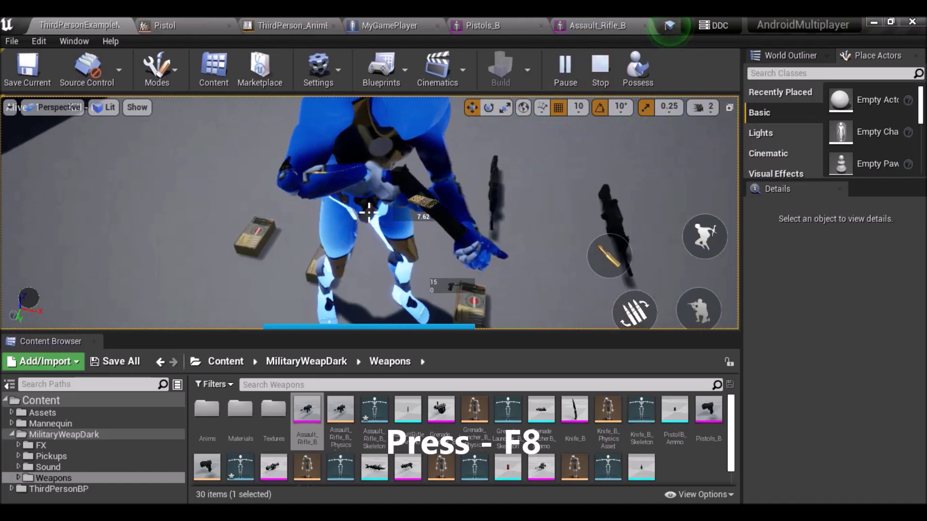
{"action": "key", "text": "s"}
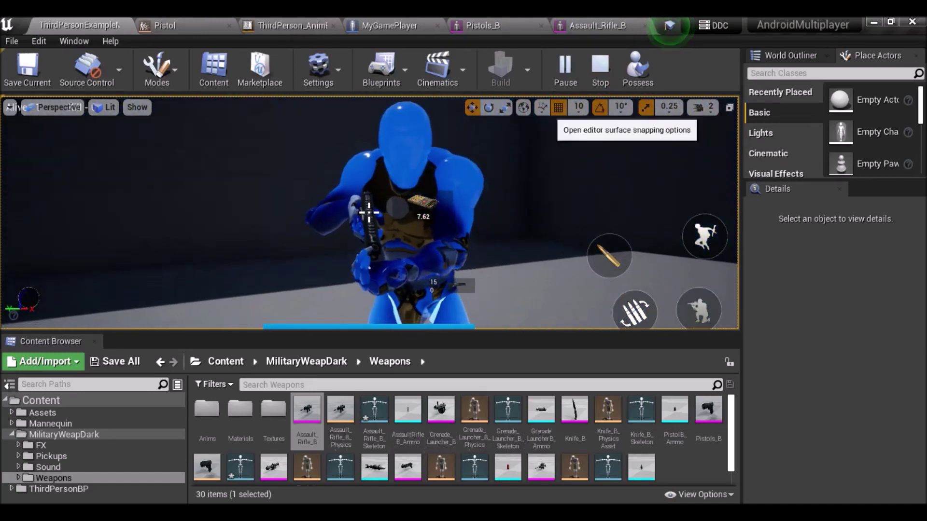
{"action": "left_click", "coordinate": [175, 399]}
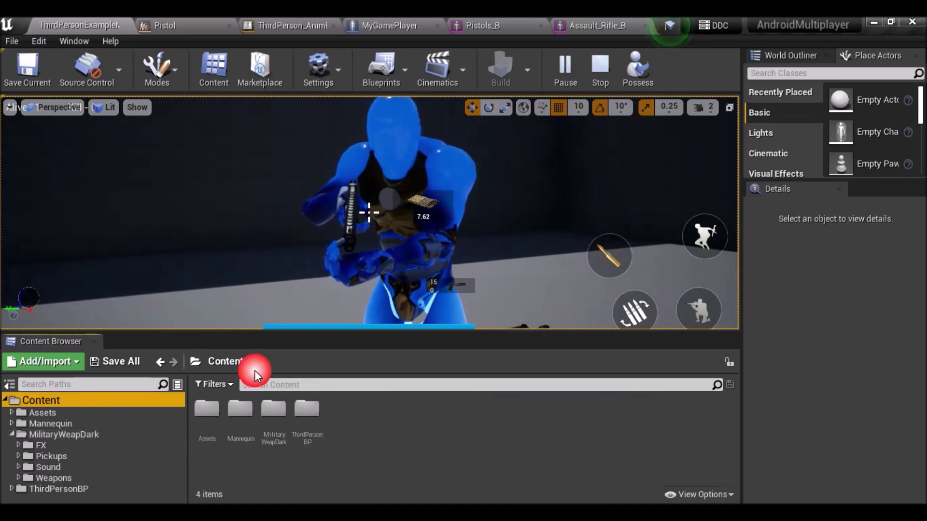
{"action": "left_click", "coordinate": [607, 18]}
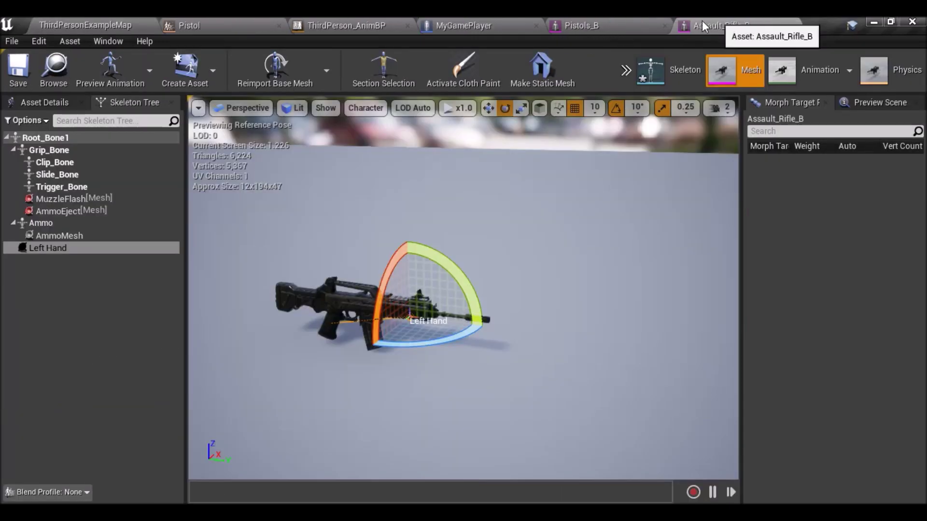
Float the Pistols_B mesh editor in its own window beside the game view
{"action": "left_click", "coordinate": [625, 18]}
{"action": "left_click_drag", "start_coordinate": [625, 19], "coordinate": [609, 114]}
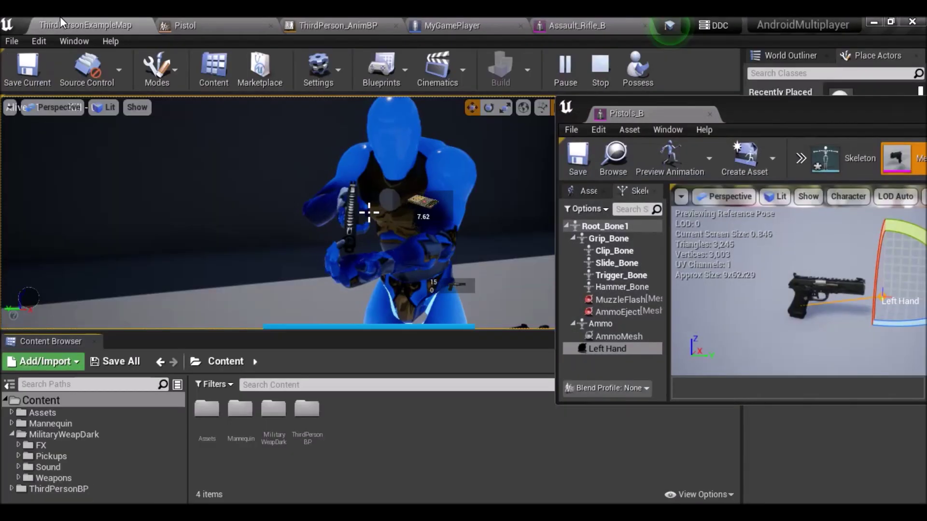
{"action": "mouse_move", "coordinate": [838, 265]}
{"action": "left_mouse_down"}
{"action": "mouse_move", "coordinate": [837, 280]}
{"action": "mouse_move", "coordinate": [838, 251]}
{"action": "left_mouse_up"}
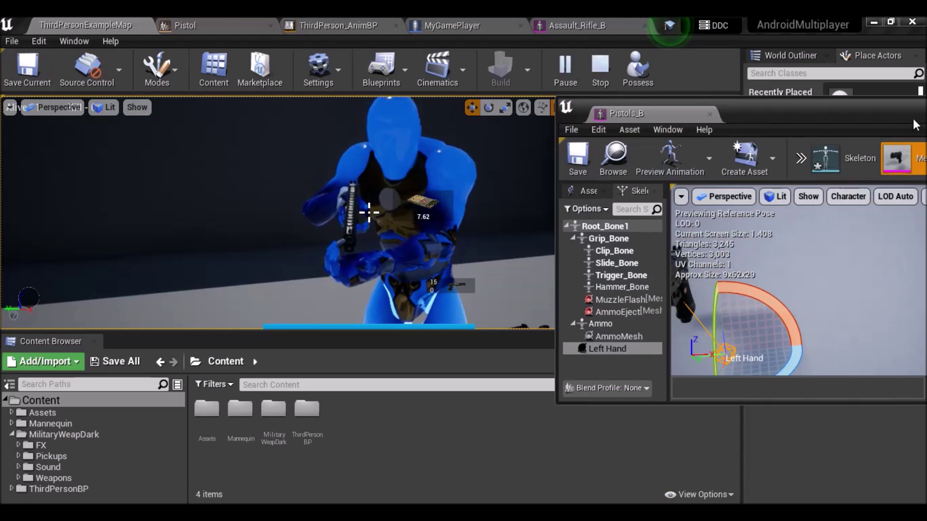
{"action": "left_click_drag", "start_coordinate": [892, 114], "coordinate": [811, 116]}
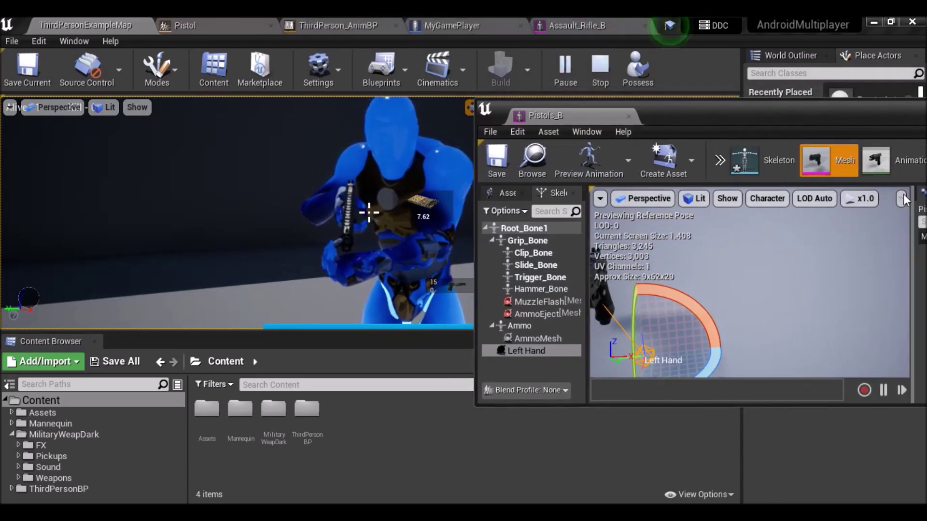
Switch the gizmo to Translate, move the Left Hand socket up toward the pistol, then re-dock the editor
{"action": "left_click", "coordinate": [902, 199]}
{"action": "left_click", "coordinate": [795, 215]}
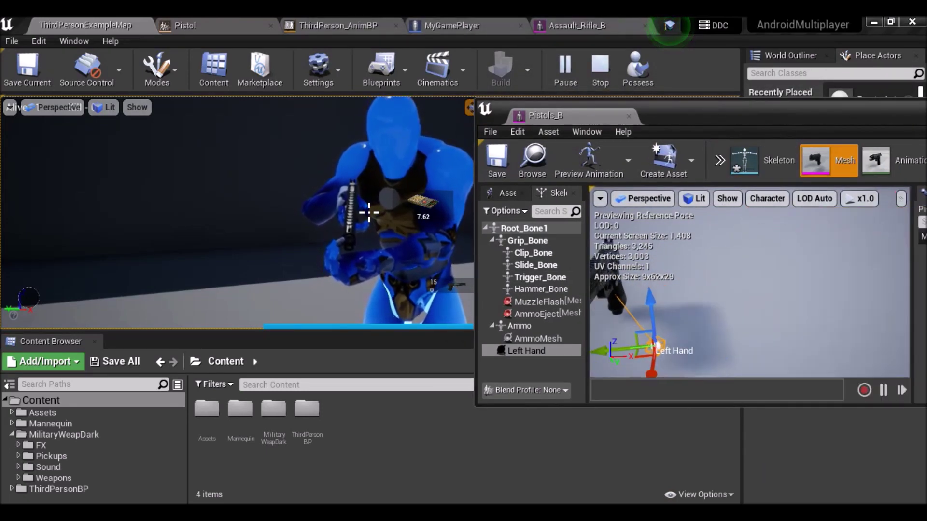
{"action": "scroll", "coordinate": [749, 284], "scroll_direction": "down", "scroll_amount": 5}
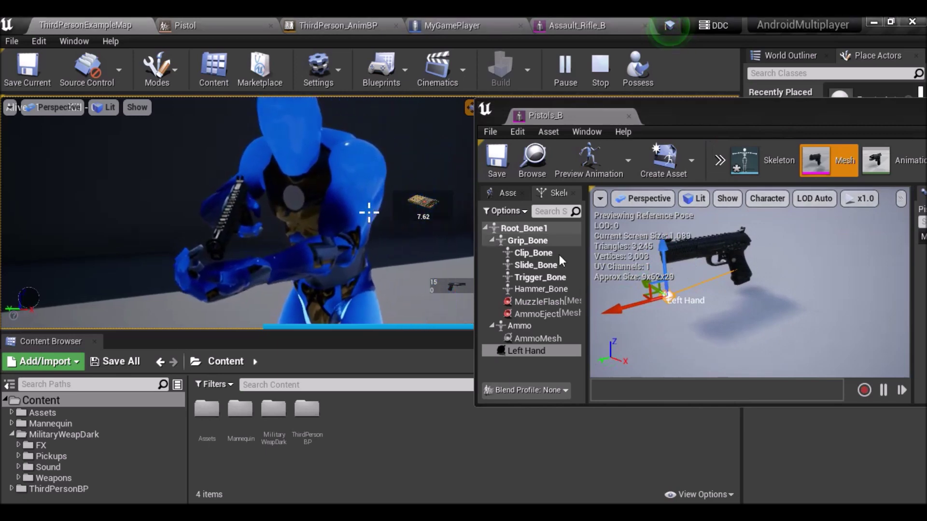
{"action": "left_click_drag", "start_coordinate": [619, 310], "coordinate": [629, 307]}
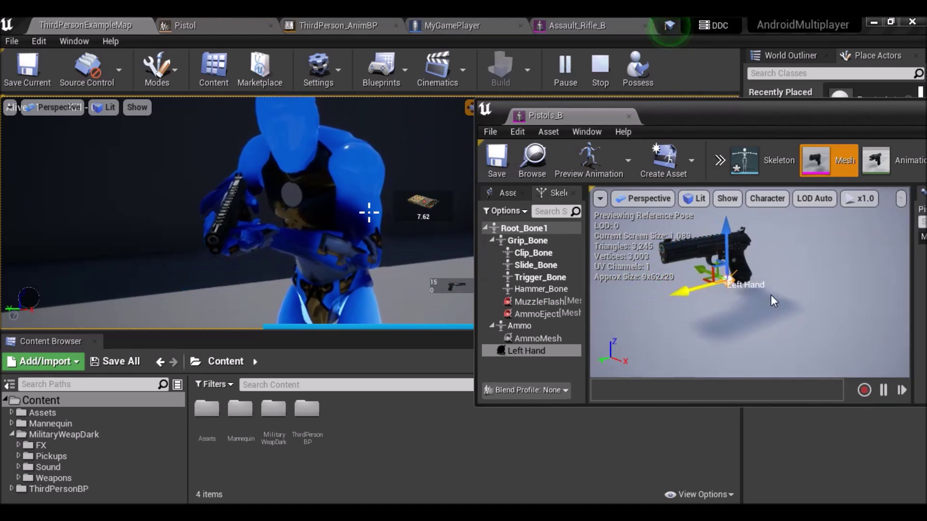
{"action": "left_click_drag", "start_coordinate": [716, 301], "coordinate": [690, 289]}
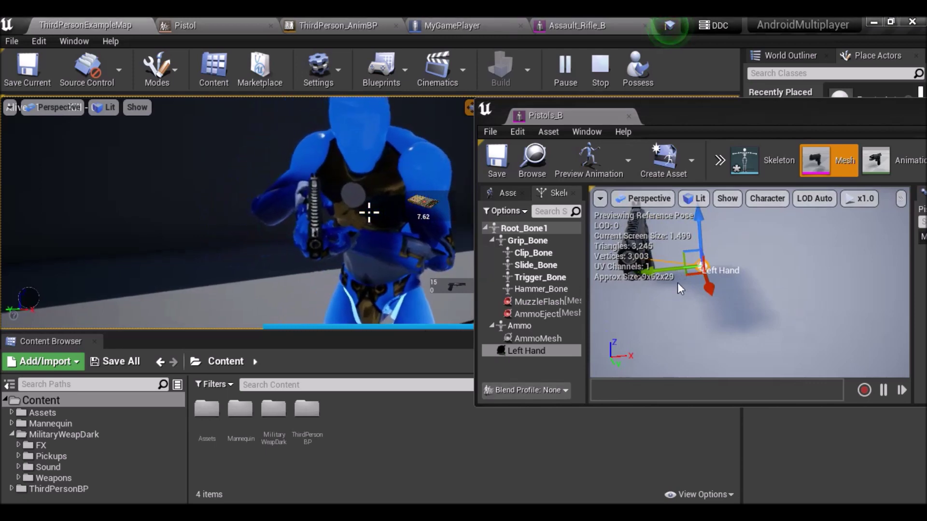
{"action": "left_click_drag", "start_coordinate": [660, 281], "coordinate": [712, 303]}
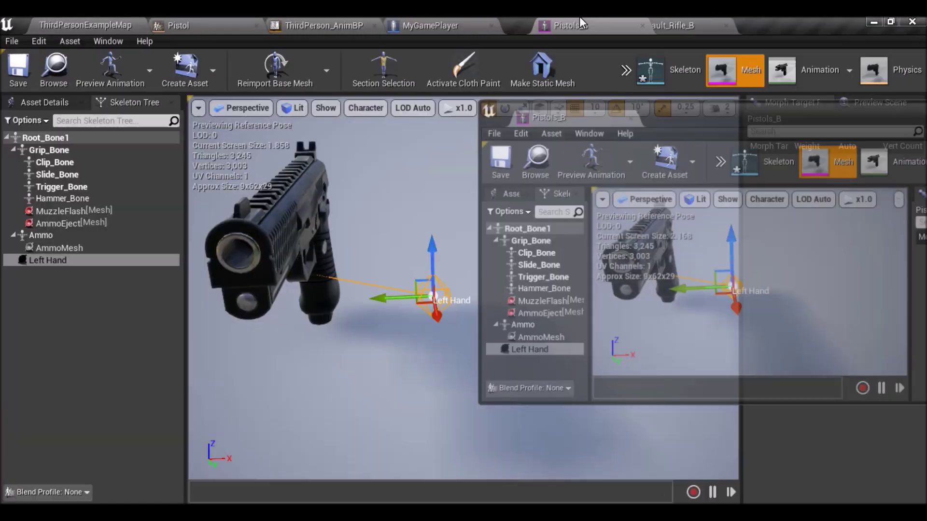
{"action": "left_click_drag", "start_coordinate": [558, 117], "coordinate": [483, 25]}
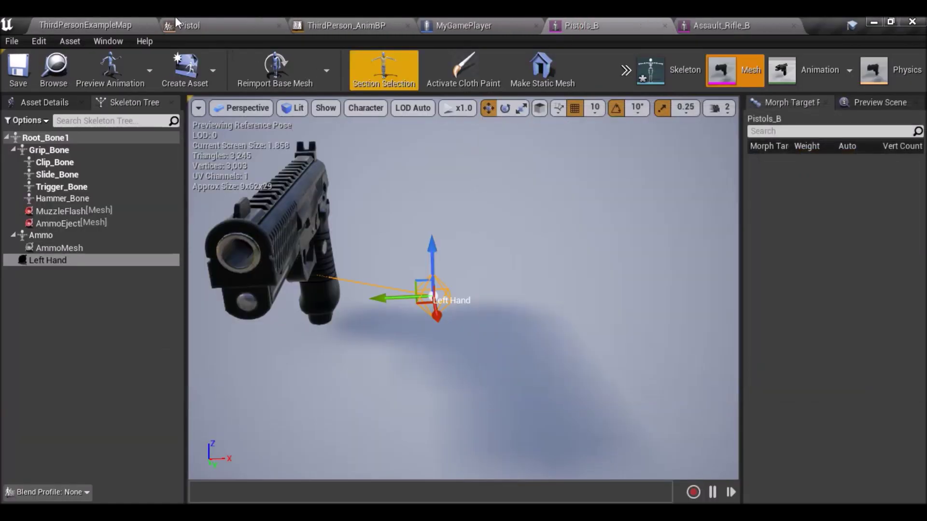
Repossess the player with F8, look toward the stairs, then stop the play session
{"action": "left_click", "coordinate": [135, 23]}
{"action": "key", "text": "F8"}
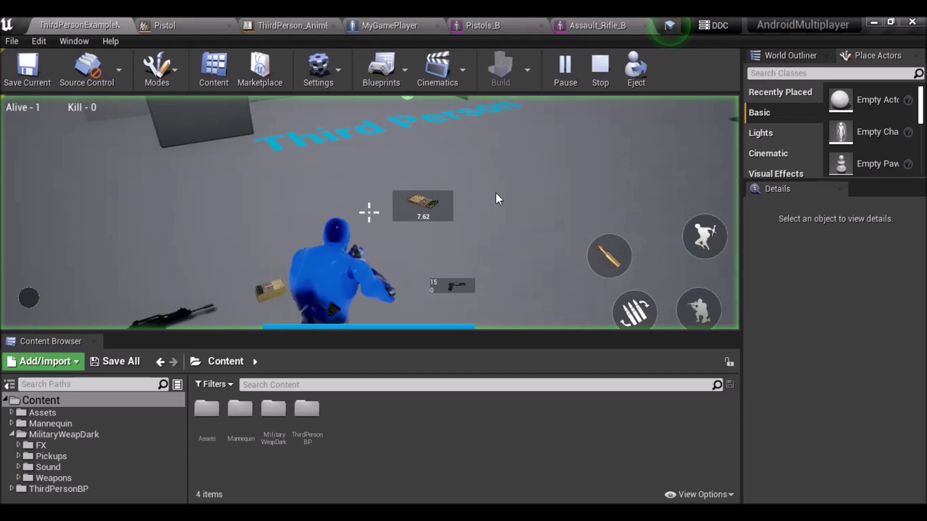
{"action": "left_click_drag", "start_coordinate": [570, 147], "coordinate": [616, 149]}
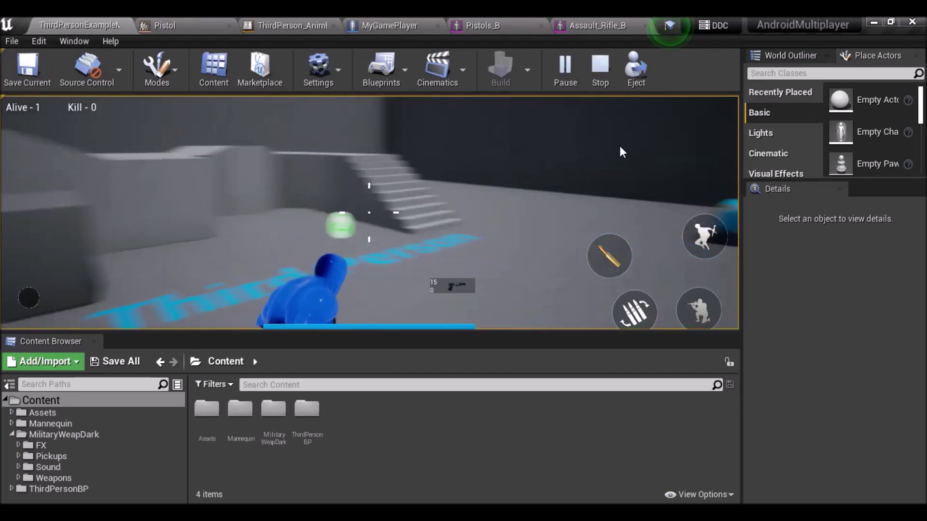
{"action": "left_click_drag", "start_coordinate": [616, 149], "coordinate": [479, 158]}
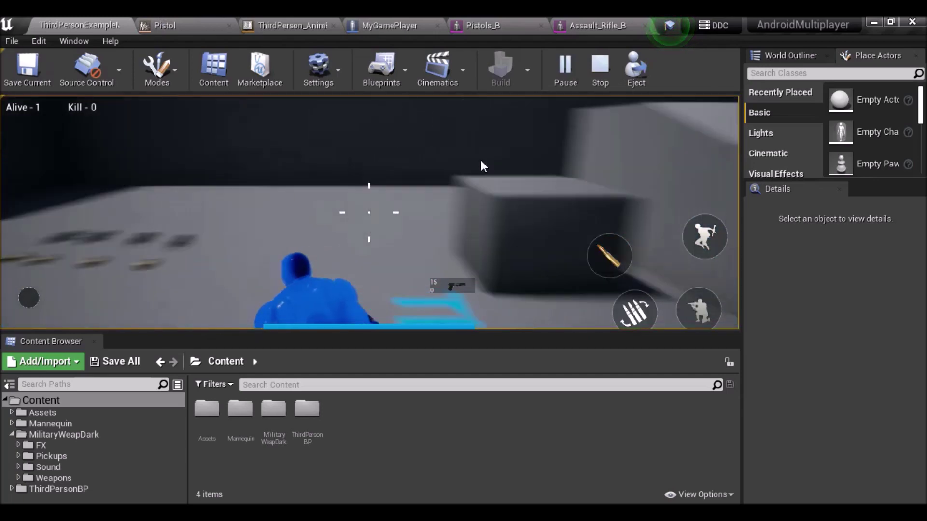
{"action": "key", "text": "Escape"}
Launch Mobile Preview and pick up the pistol and the rifle
{"action": "left_click", "coordinate": [592, 70]}
{"action": "left_click", "coordinate": [624, 121]}
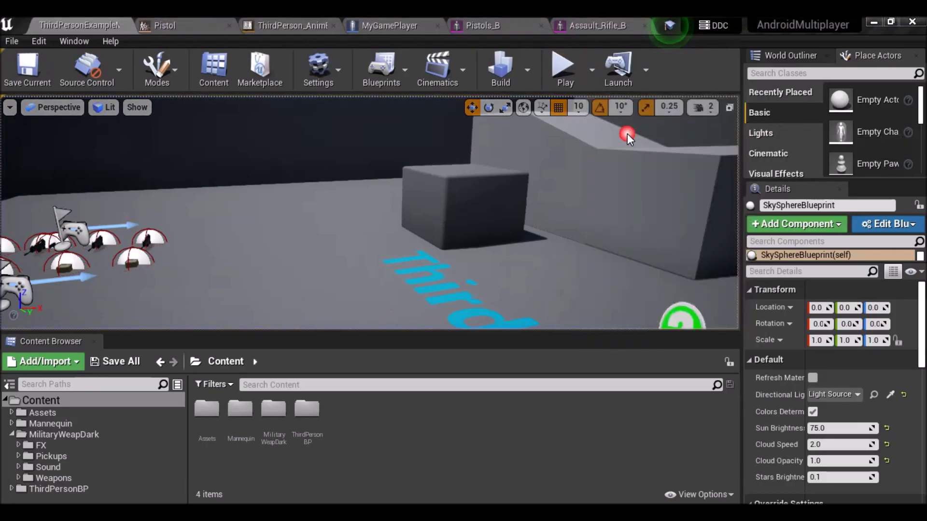
{"action": "mouse_move", "coordinate": [592, 180]}
{"action": "left_mouse_down"}
{"action": "mouse_move", "coordinate": [546, 155]}
{"action": "mouse_move", "coordinate": [443, 176]}
{"action": "mouse_move", "coordinate": [521, 241]}
{"action": "mouse_move", "coordinate": [339, 162]}
{"action": "left_mouse_up"}
{"action": "left_click", "coordinate": [548, 264]}
{"action": "left_click", "coordinate": [554, 255]}
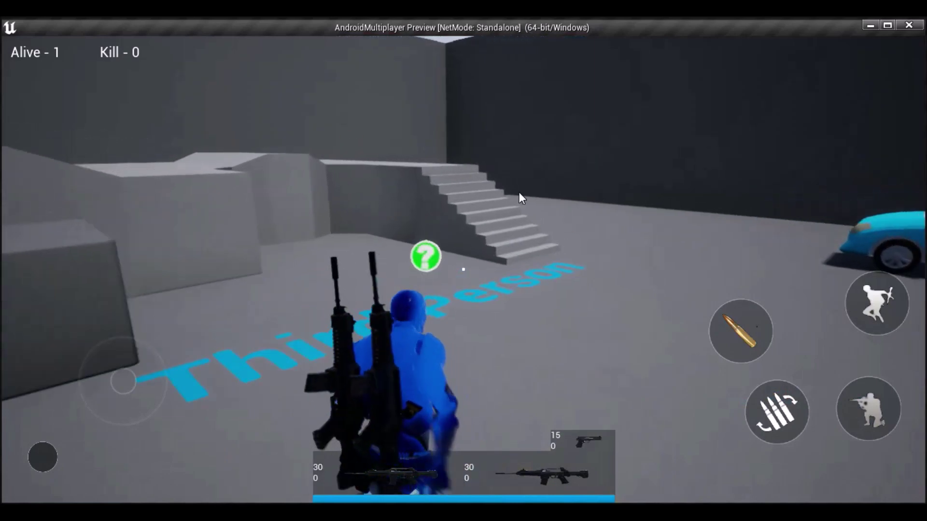